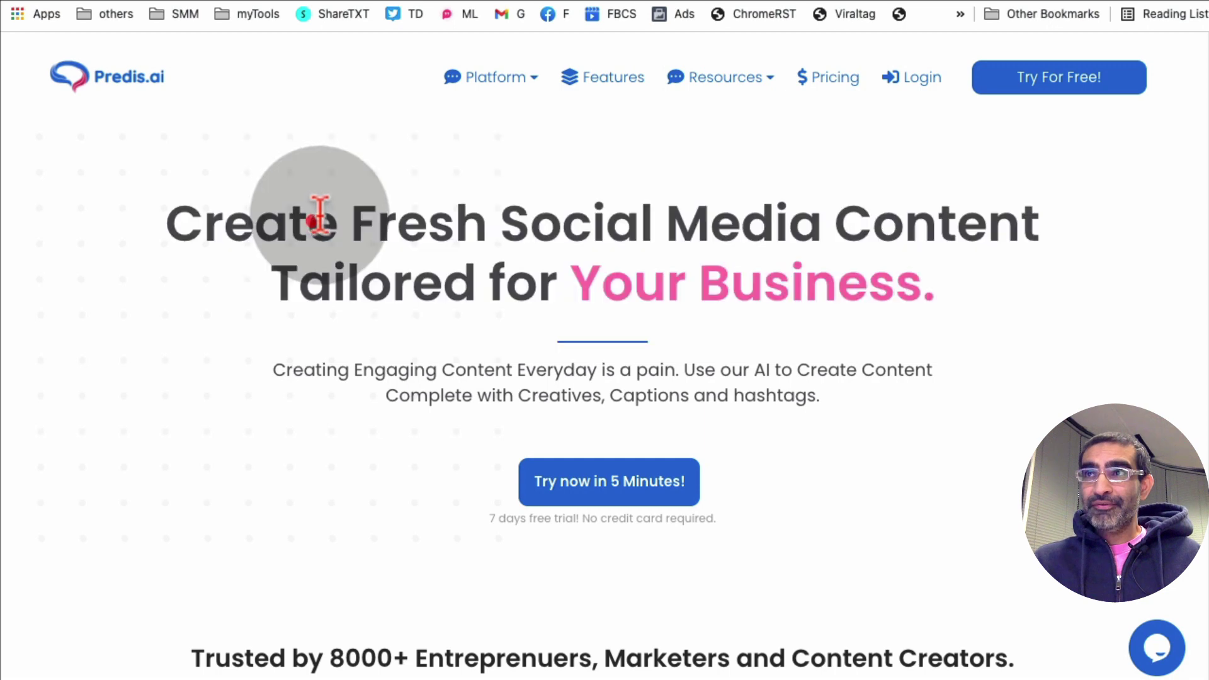
Highlight the landing-page headline and the 1-liner, AI creatives and competitor content headings
left_click_drag(309, 221, 958, 299)
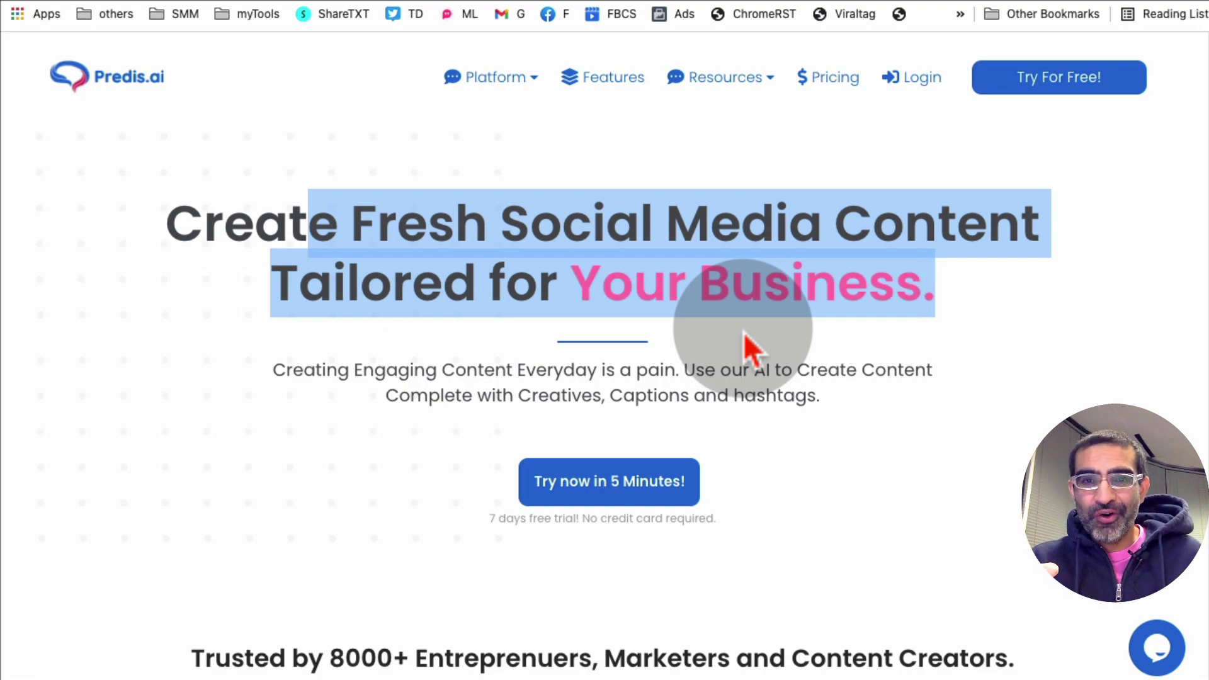
scroll(742, 334, "down", 15)
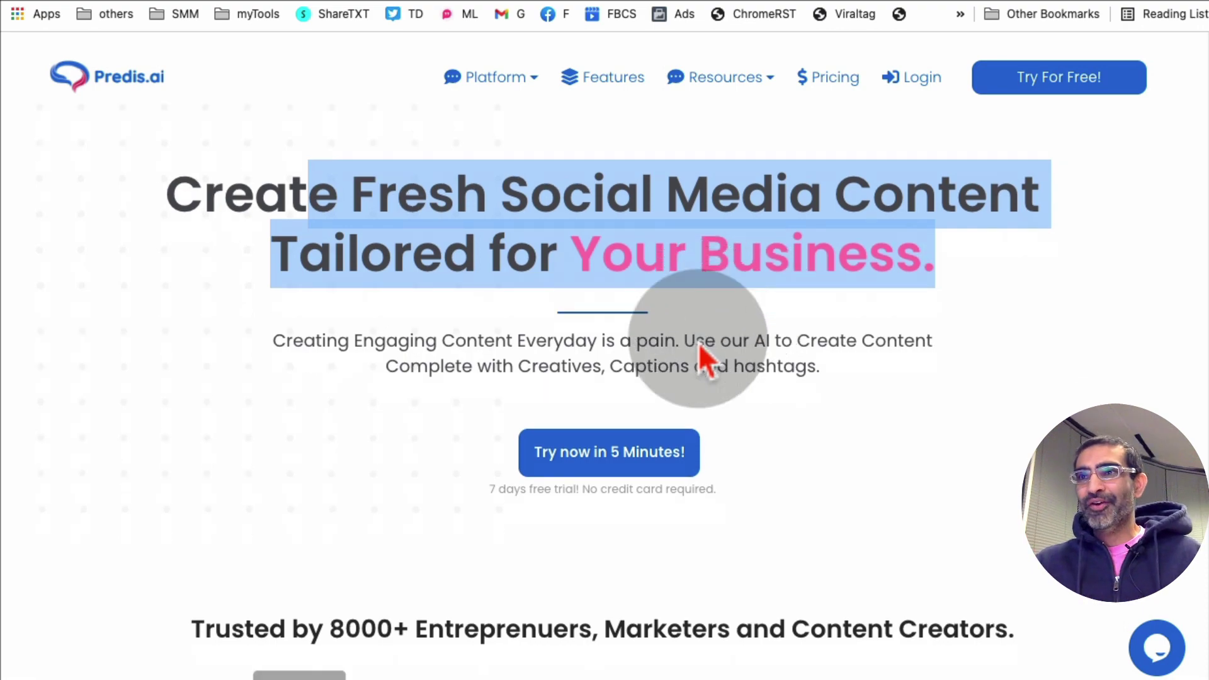
scroll(697, 343, "down", 5)
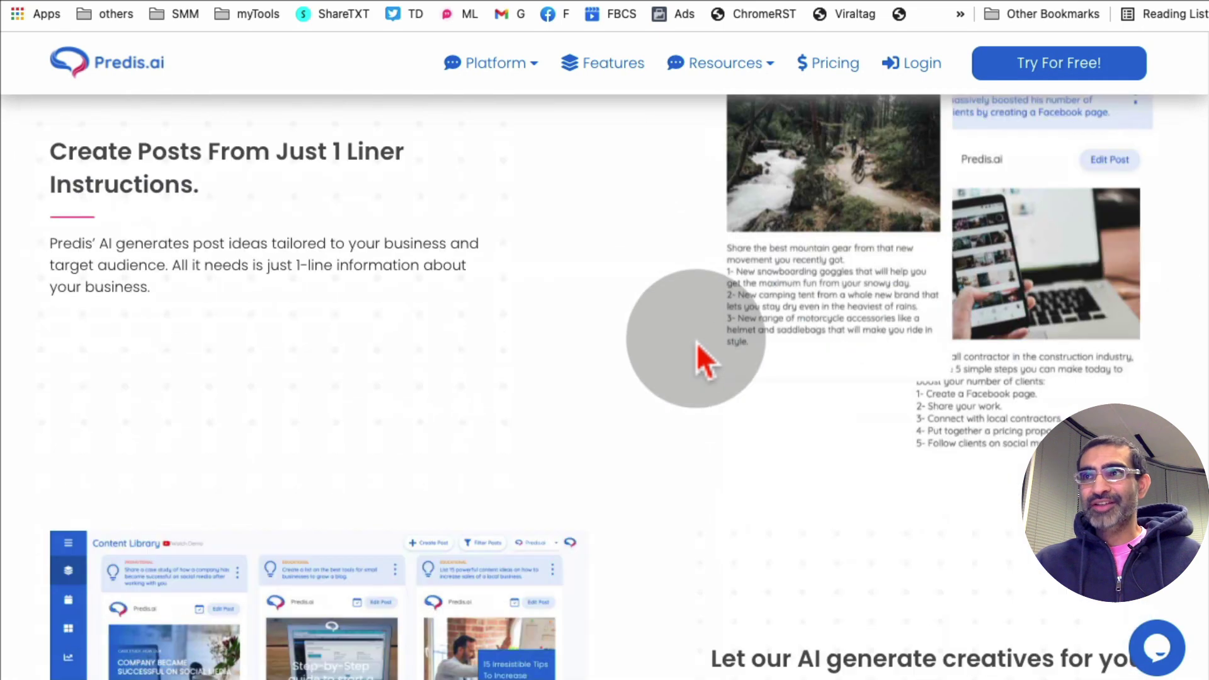
left_click_drag(218, 239, 54, 201)
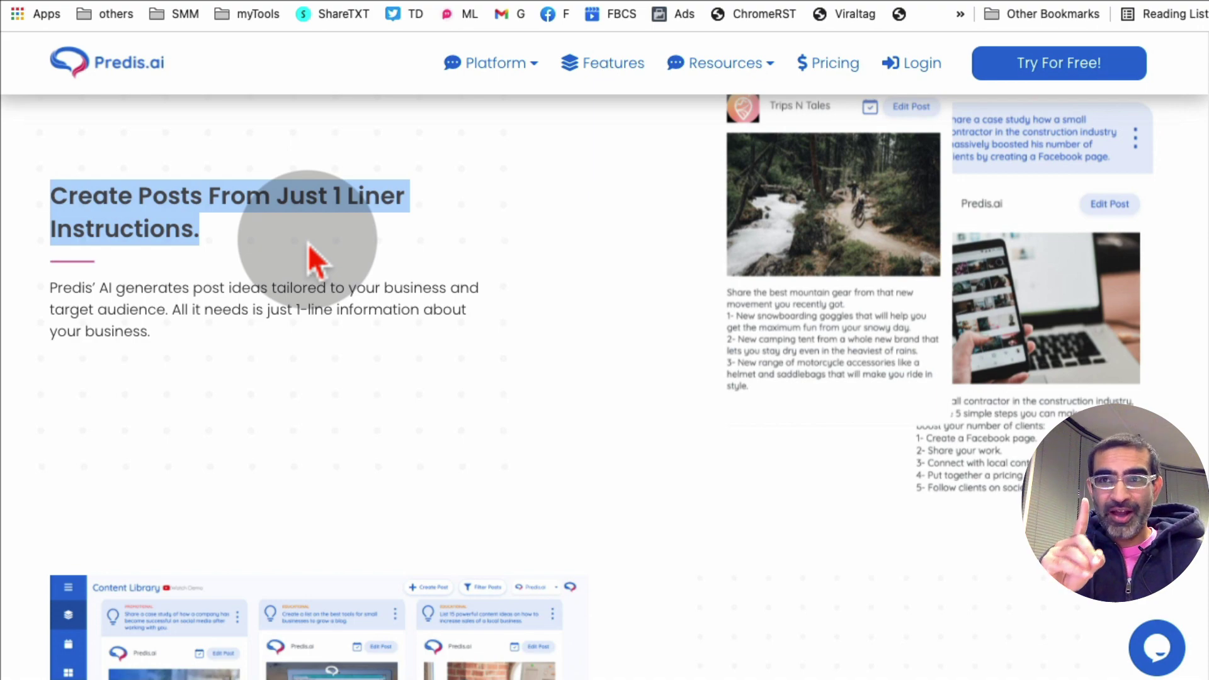
scroll(312, 245, "down", 6)
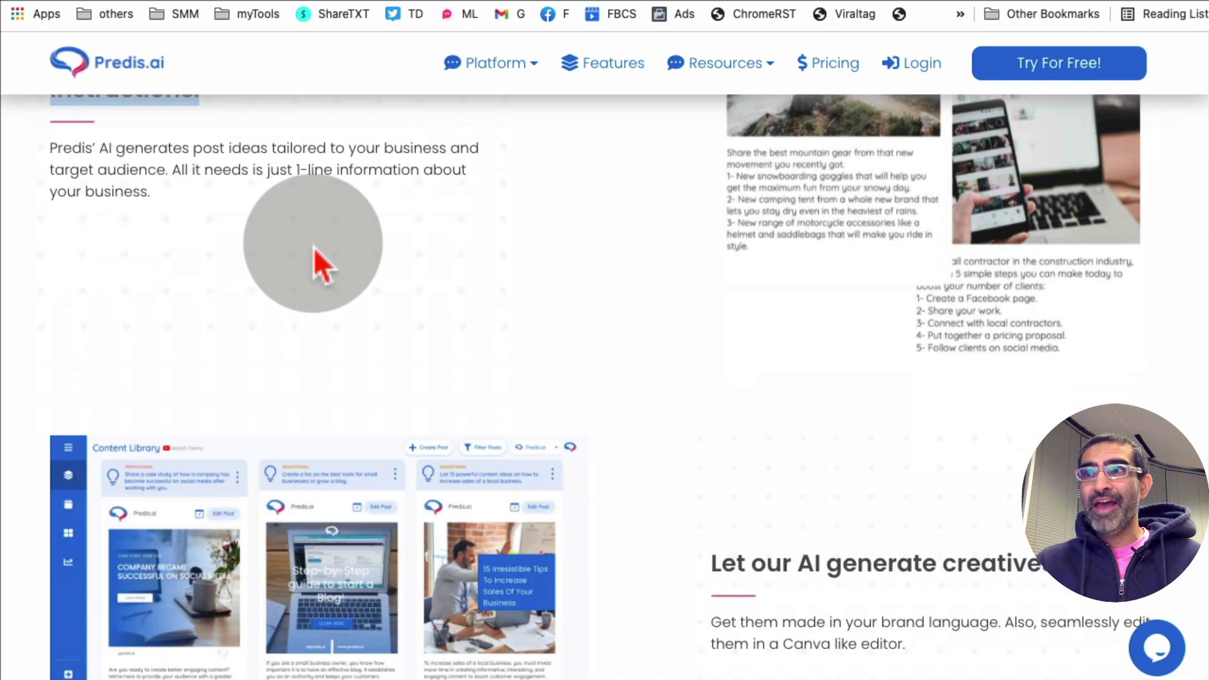
left_click_drag(814, 344, 1013, 346)
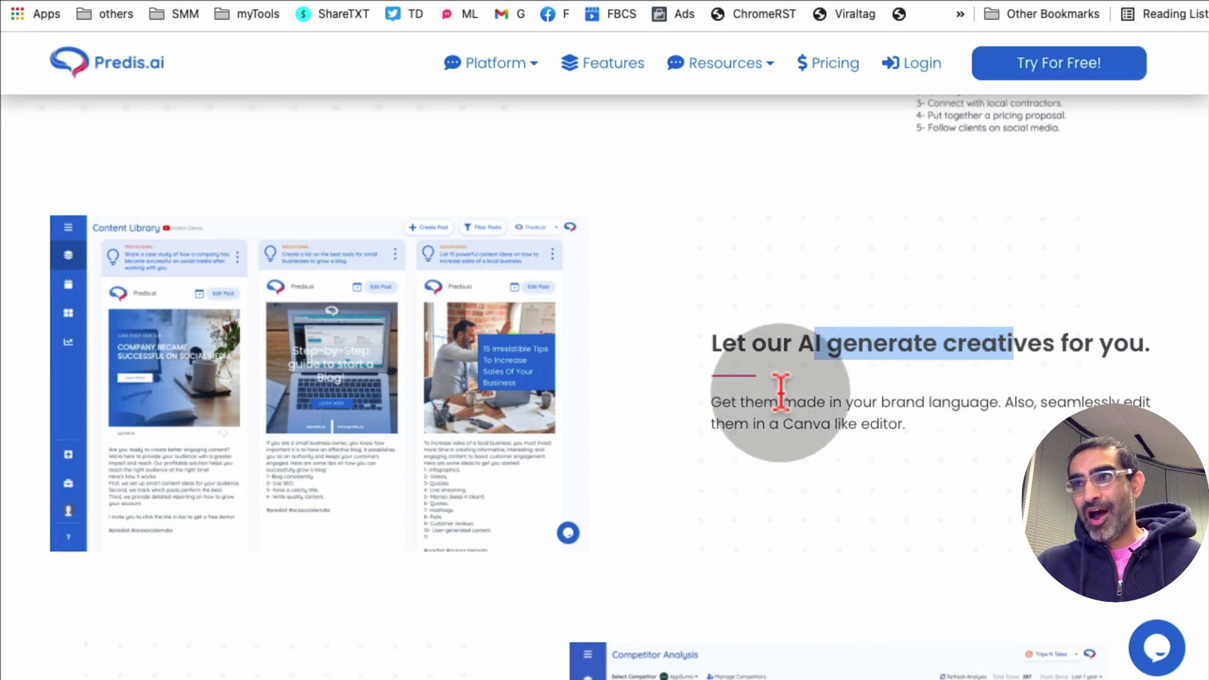
scroll(781, 403, "down", 5)
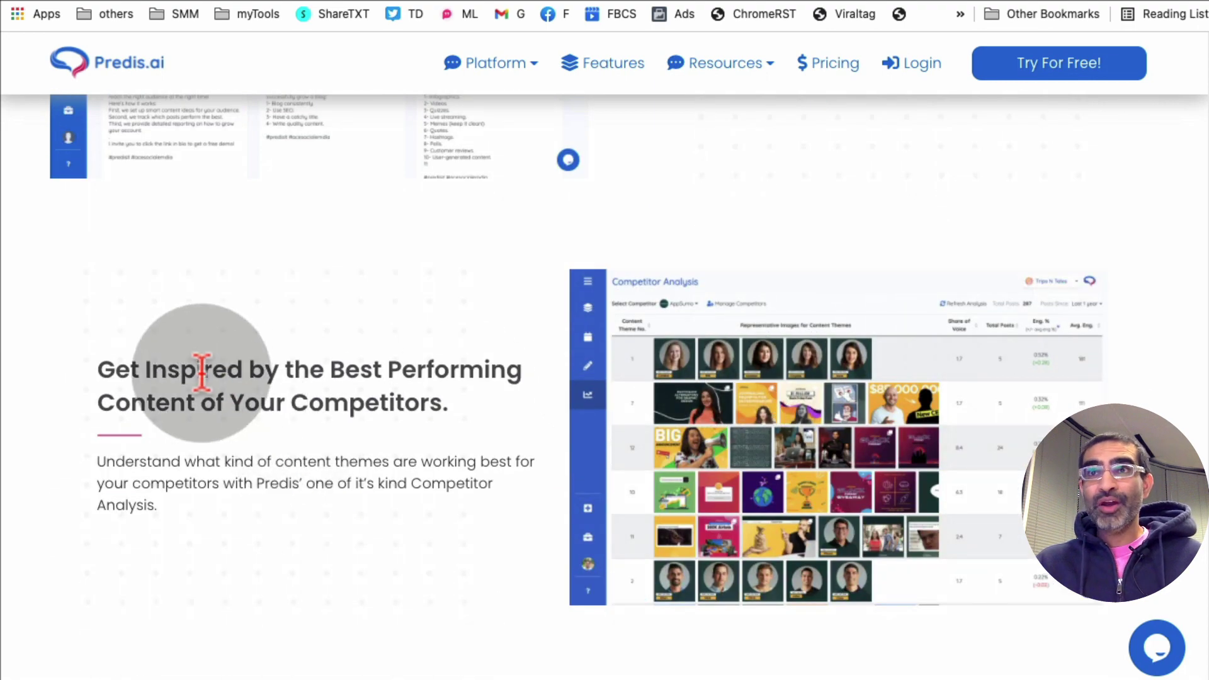
left_click_drag(409, 403, 196, 378)
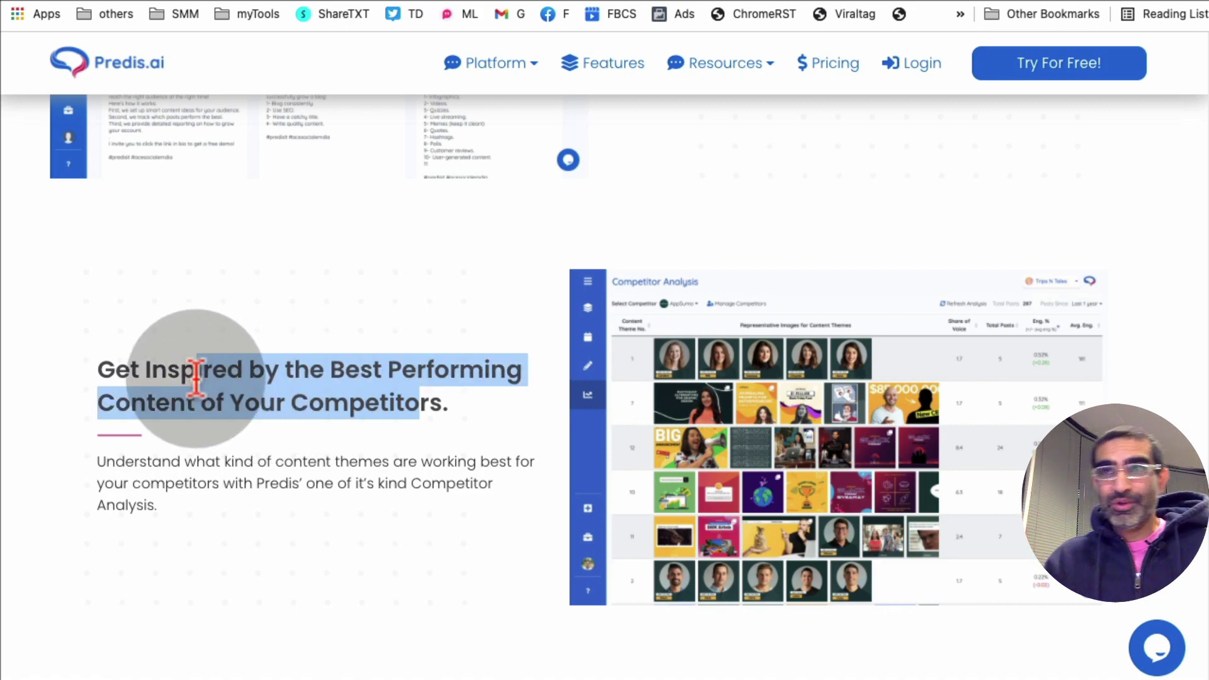
Highlight the content calendar heading and scroll through the rest of the page
scroll(313, 388, "down", 9)
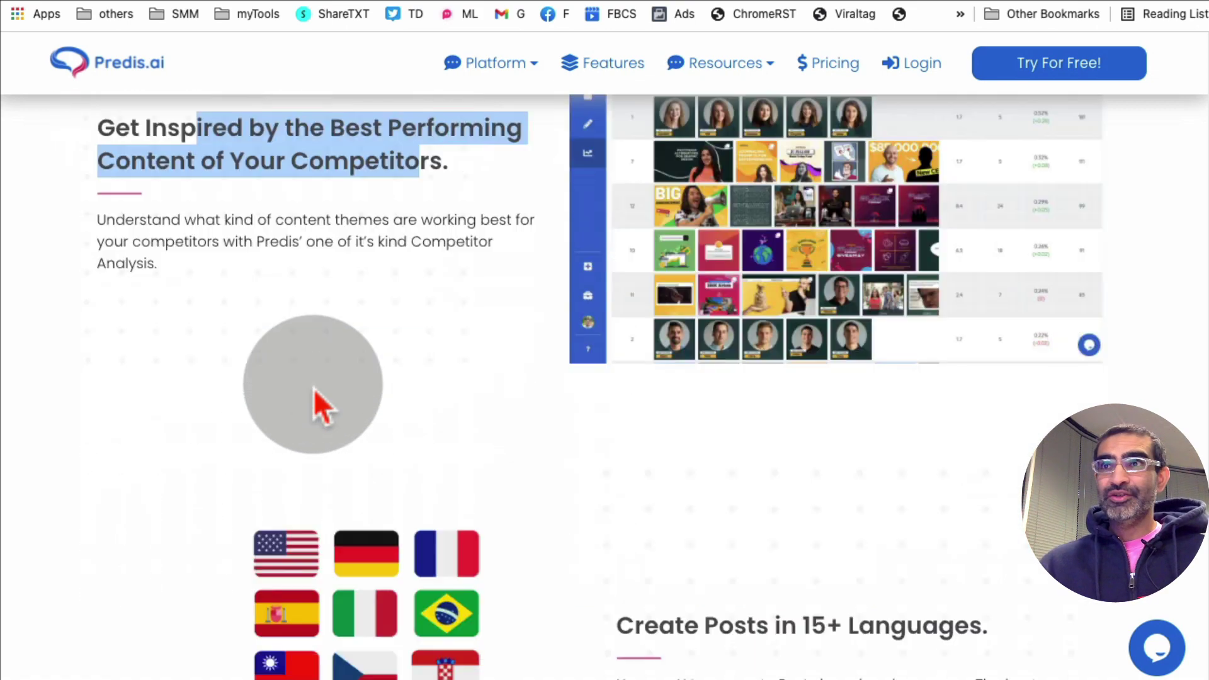
scroll(312, 387, "down", 8)
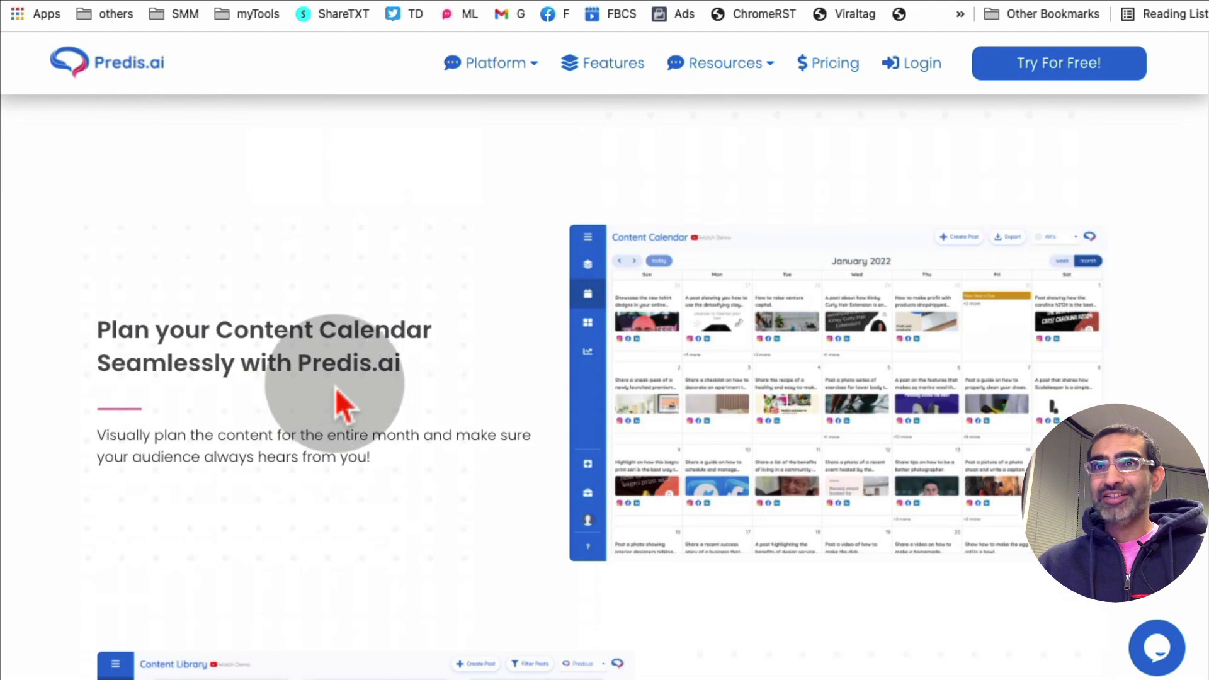
left_click_drag(245, 343, 359, 359)
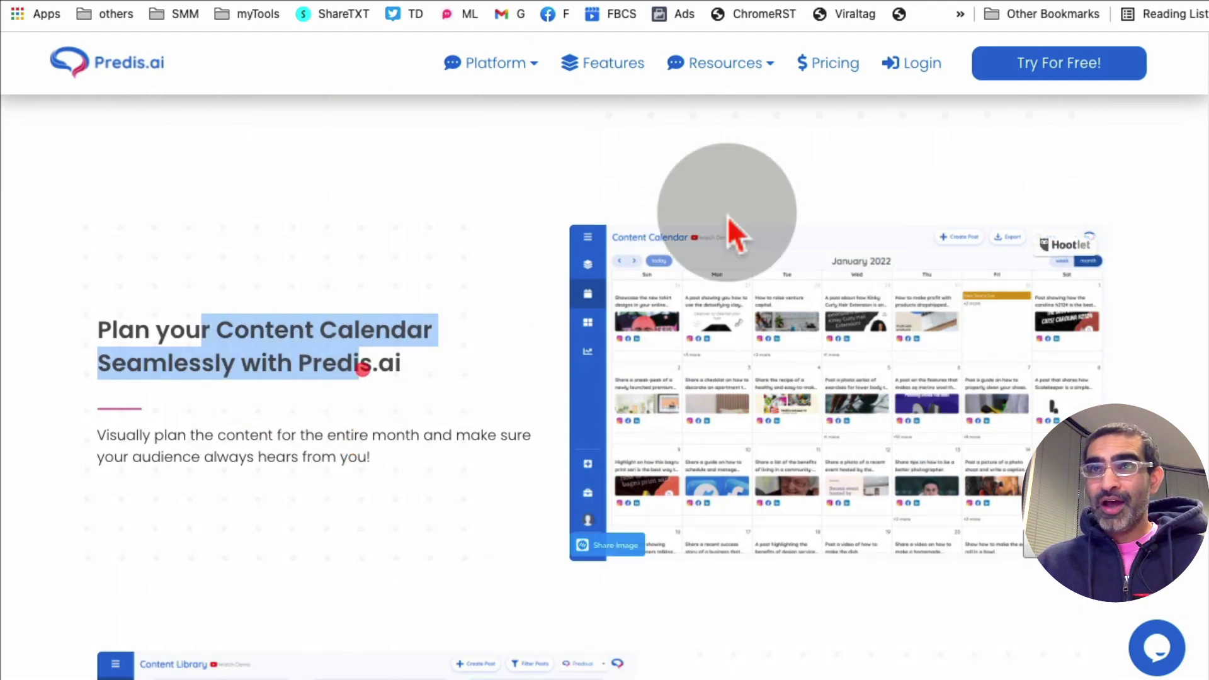
scroll(708, 388, "down", 1)
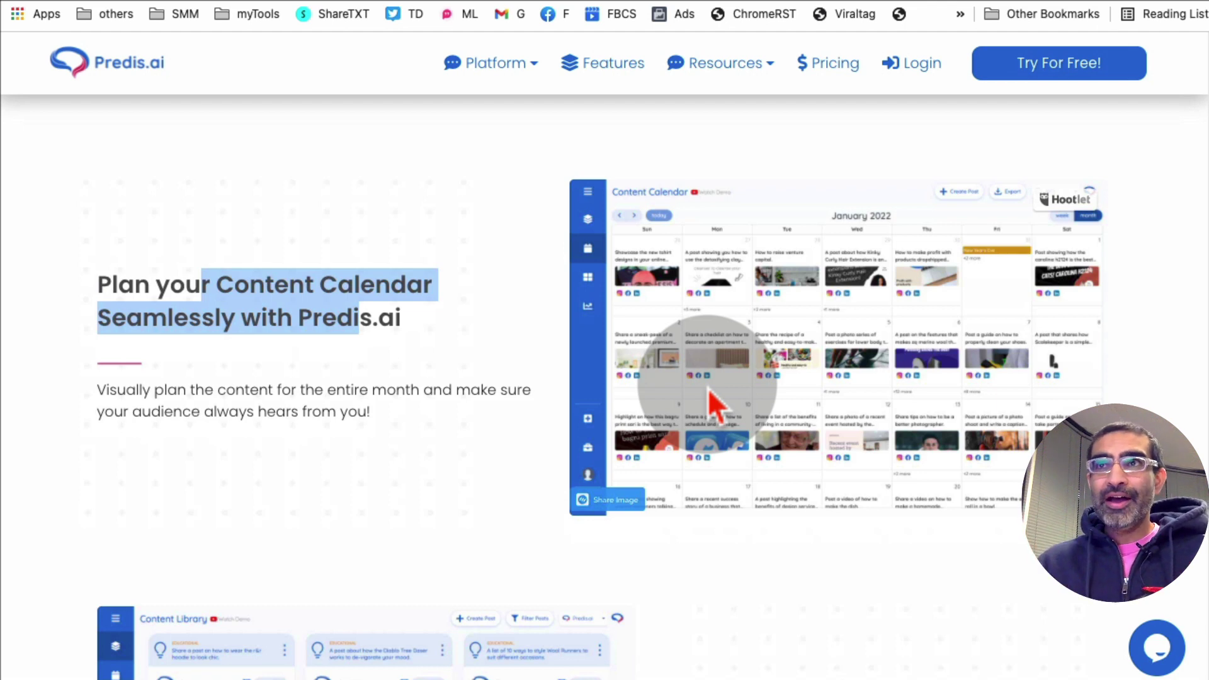
scroll(359, 378, "down", 5)
scroll(377, 362, "down", 10)
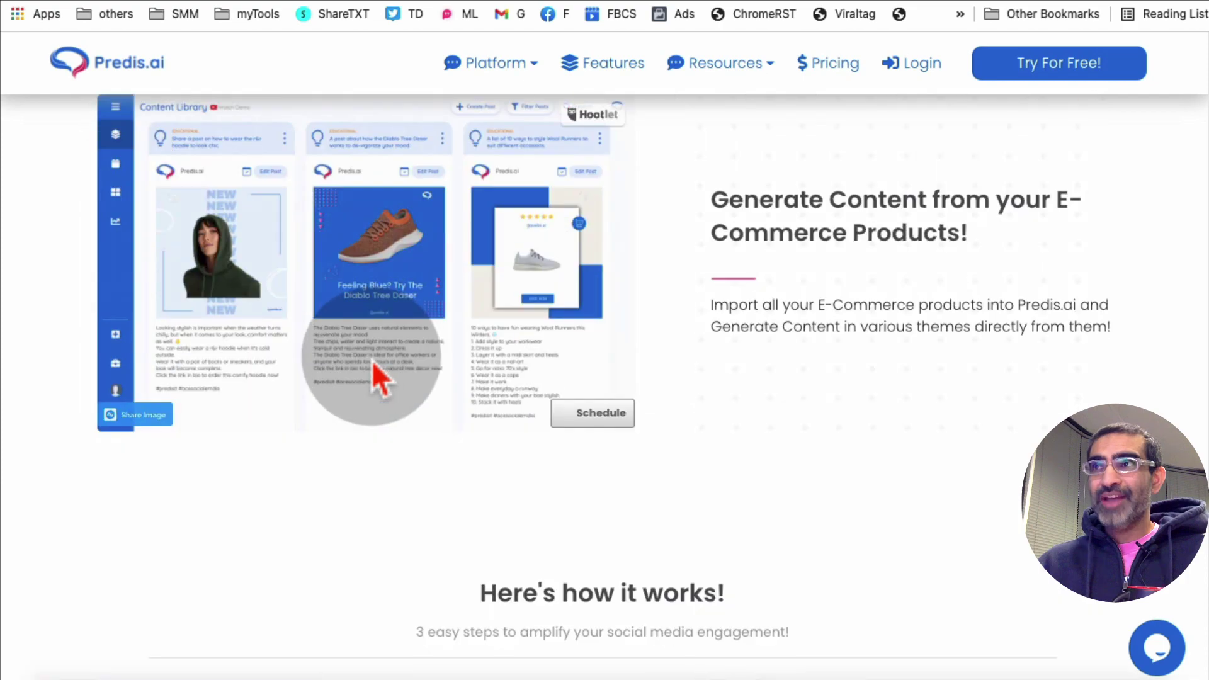
scroll(373, 360, "up", 15)
scroll(398, 359, "down", 15)
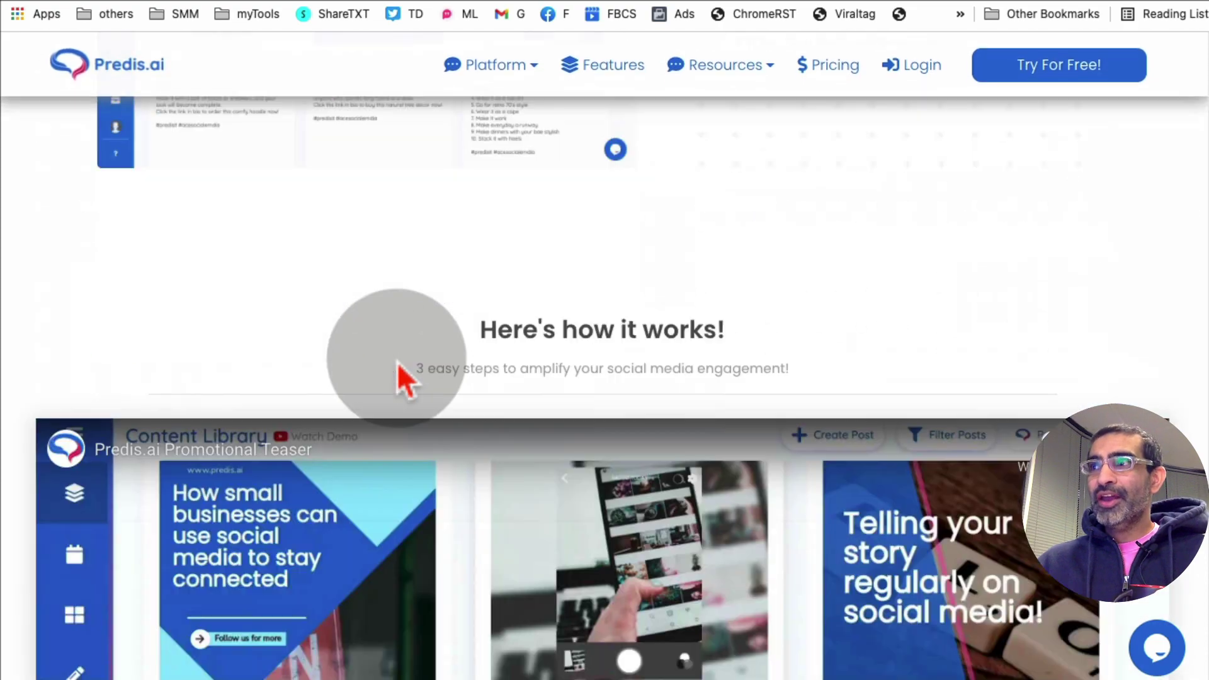
scroll(397, 372, "up", 15)
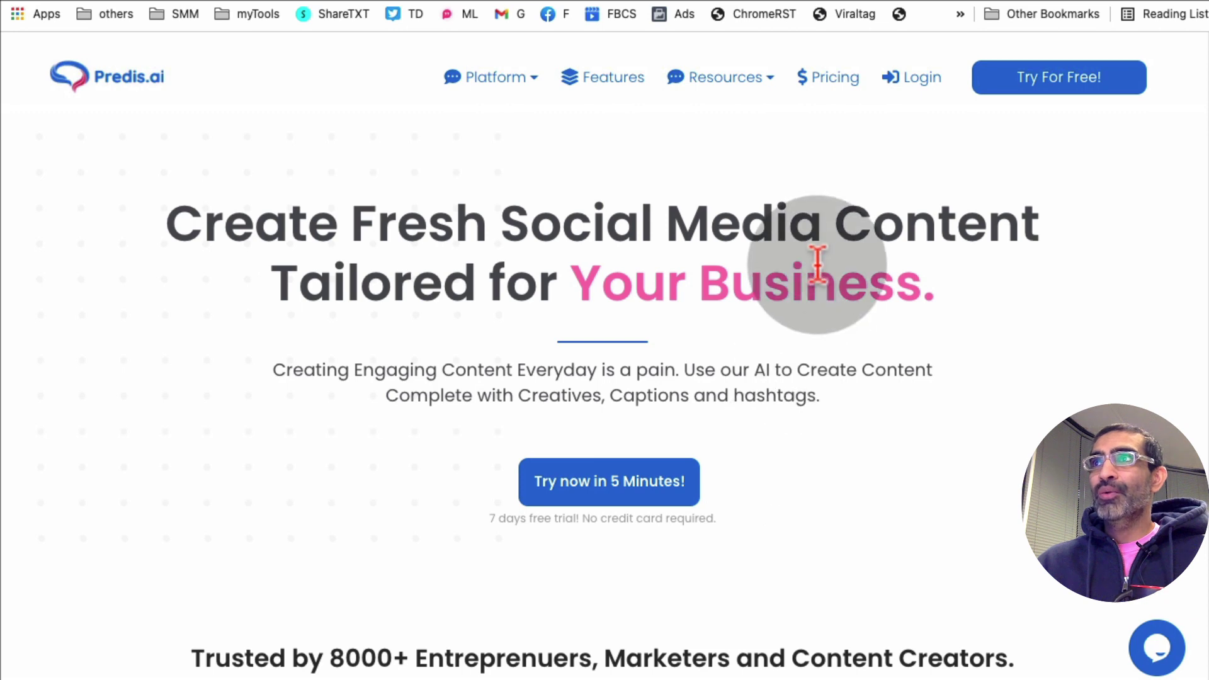
Log in with Facebook, confirm Facebook is linked under workspace Integrations, and return to the Content Library
left_click(917, 77)
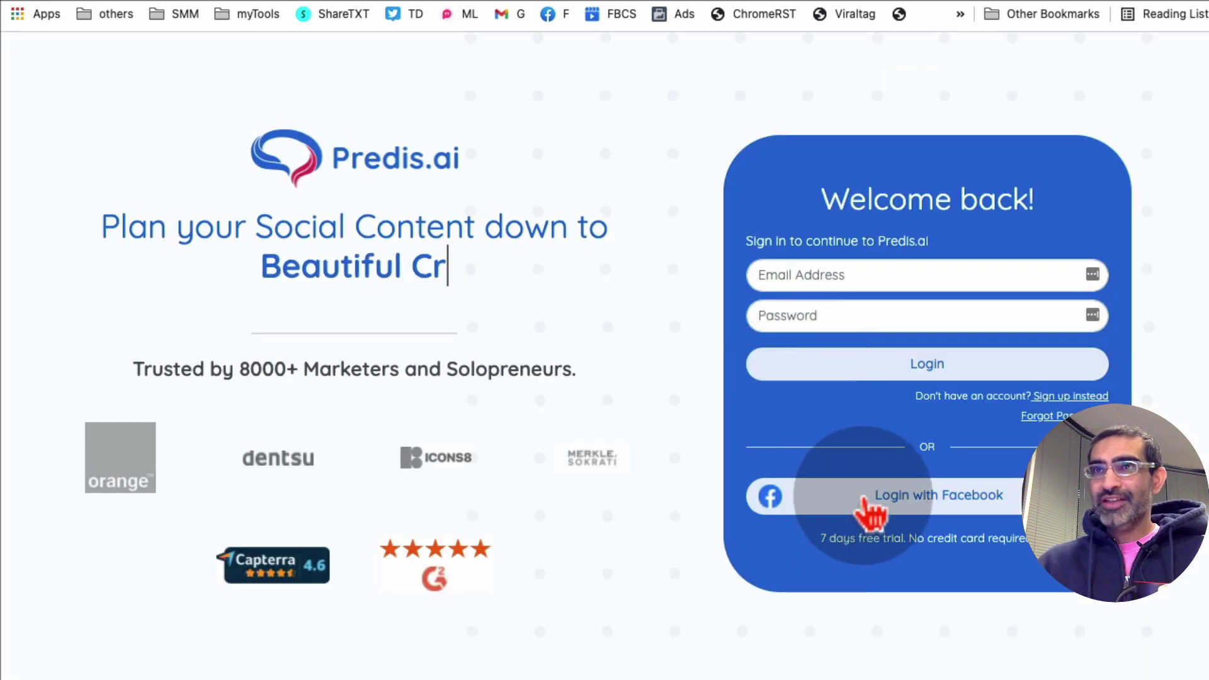
left_click(865, 499)
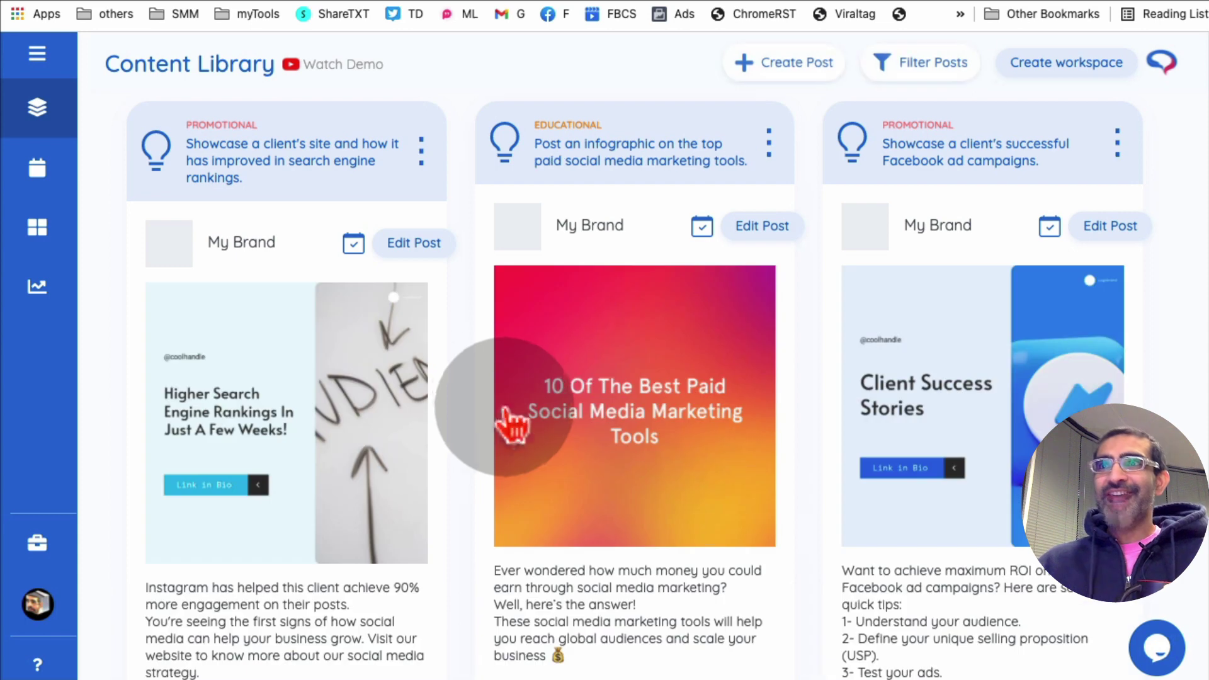
mouse_move(29, 599)
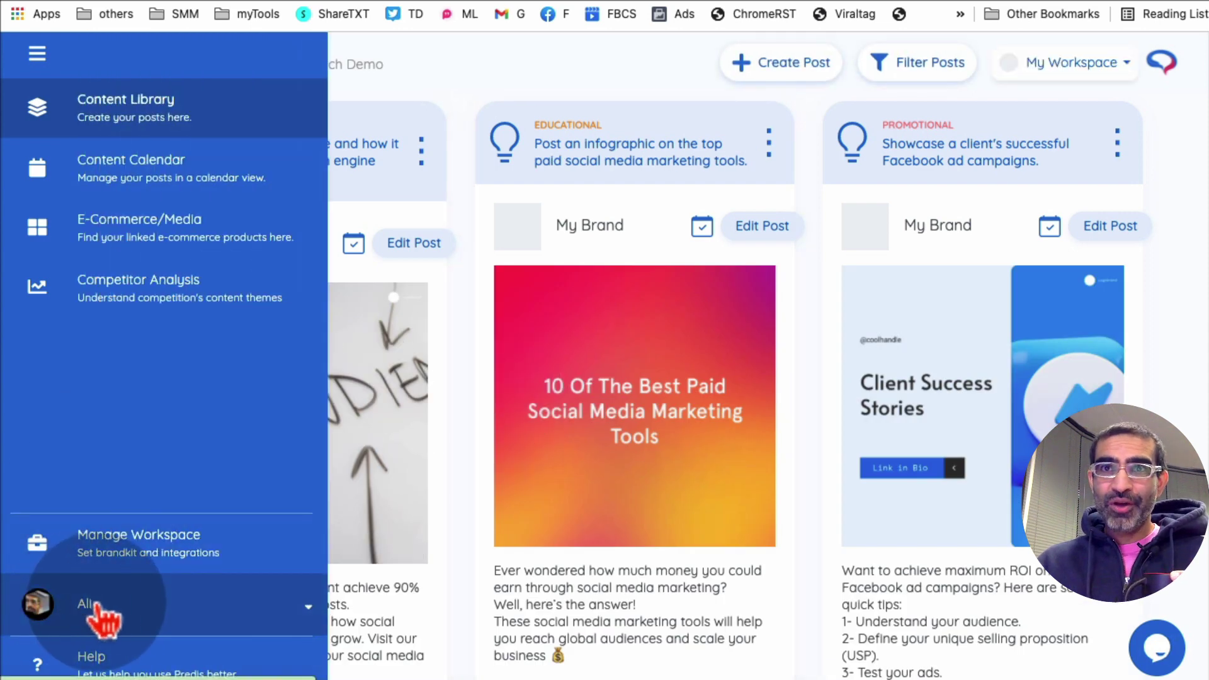
left_click(117, 539)
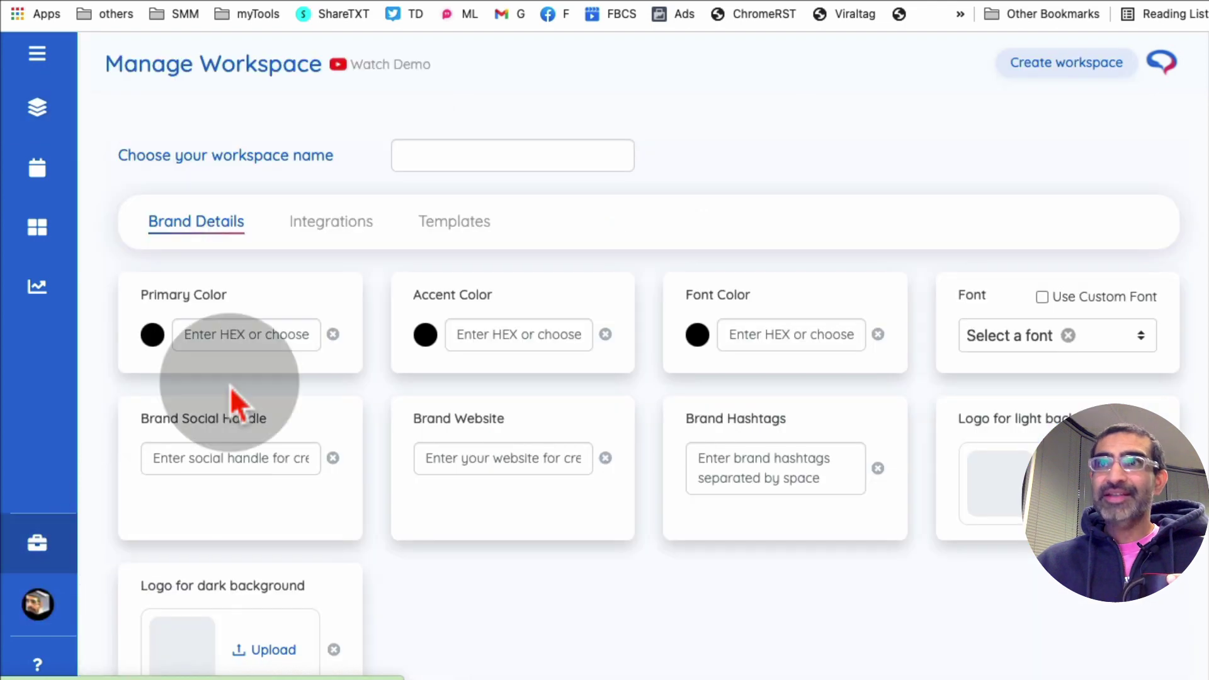
left_click(349, 231)
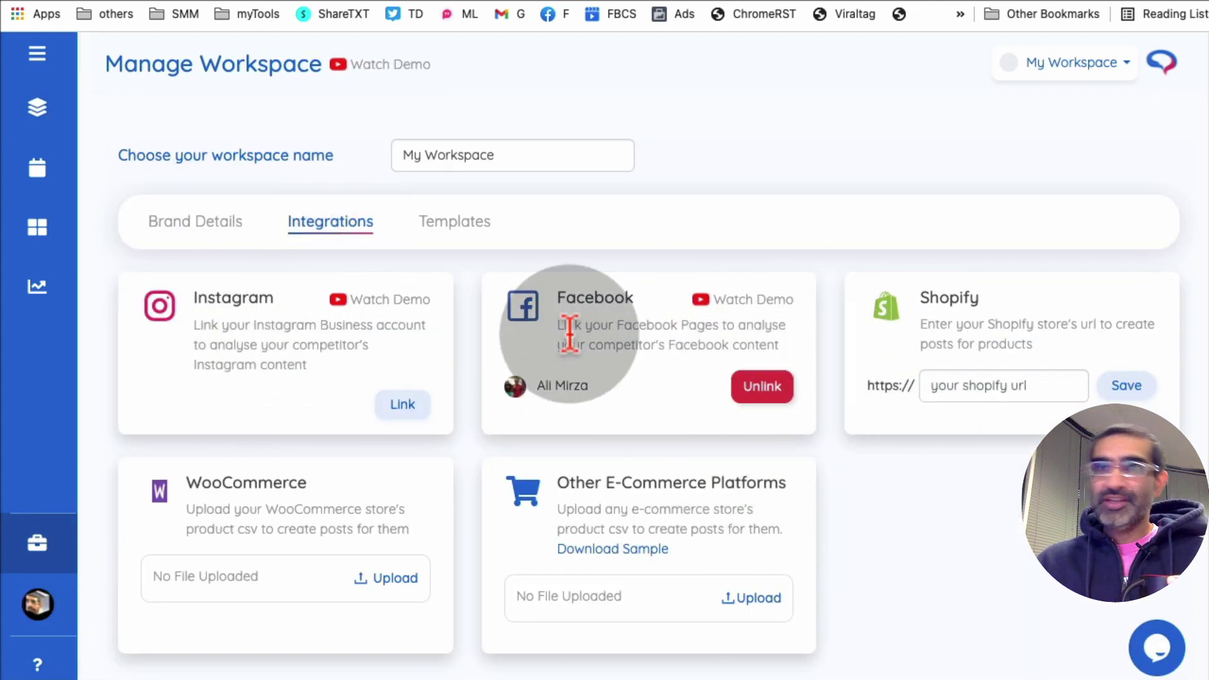
mouse_move(69, 583)
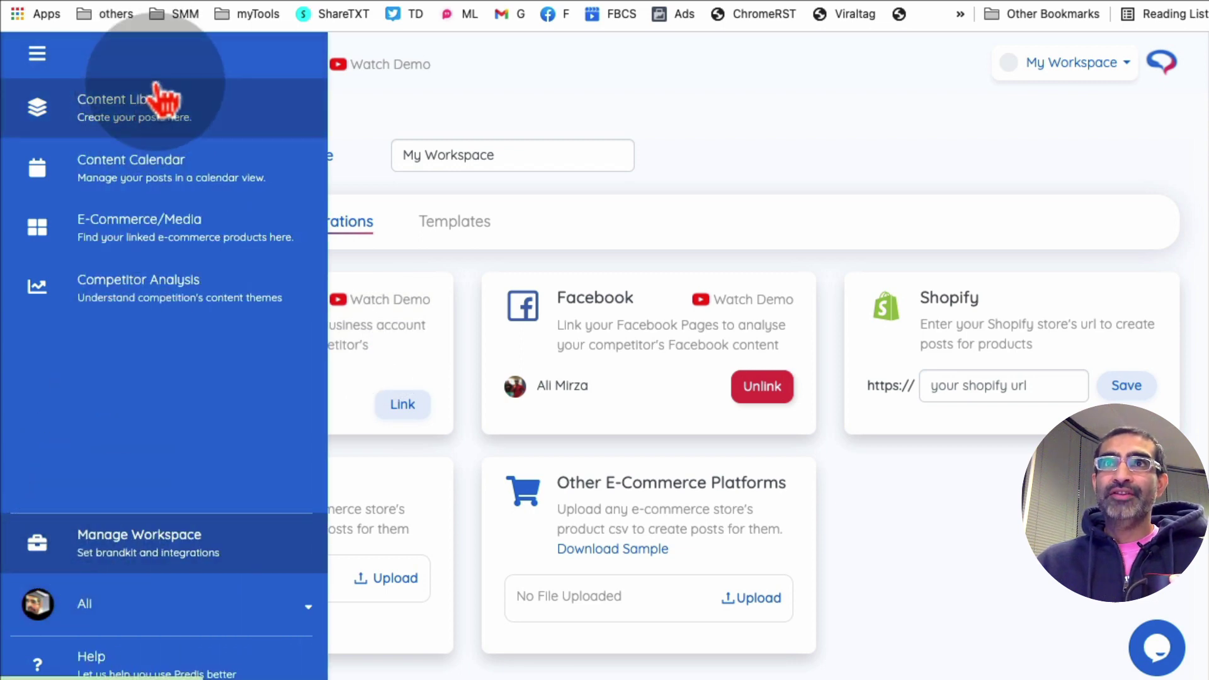
left_click(134, 118)
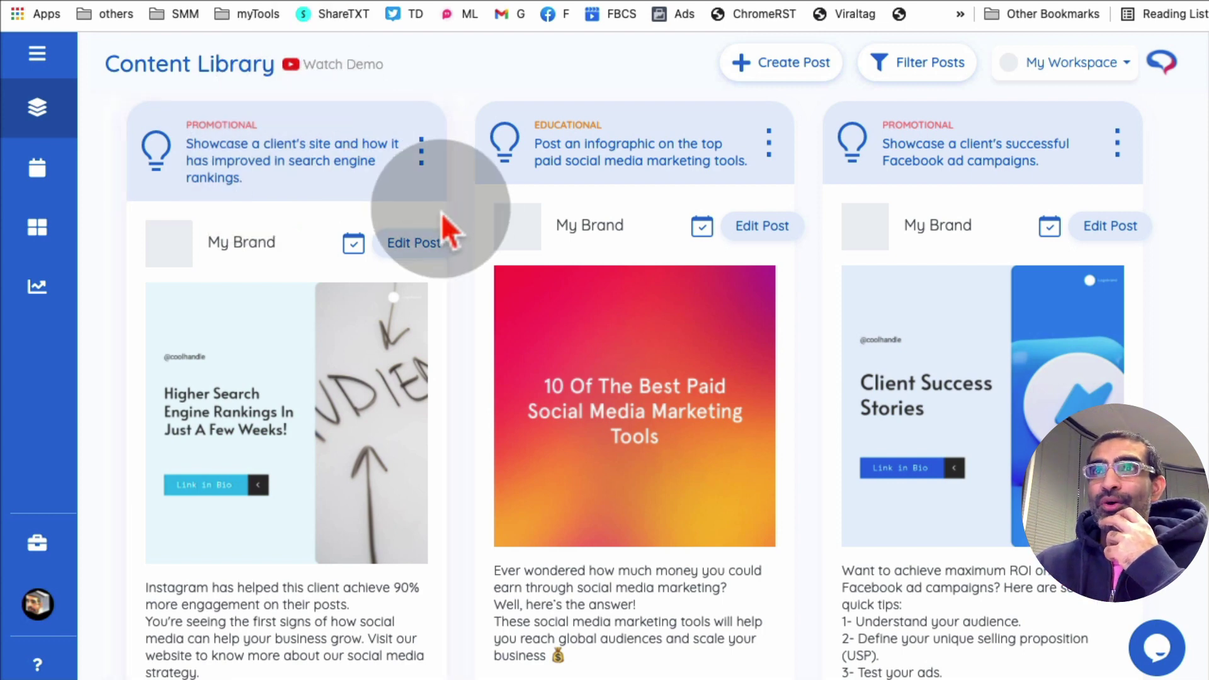
Look over the three existing My Brand posts in the Content Library
mouse_move(775, 369)
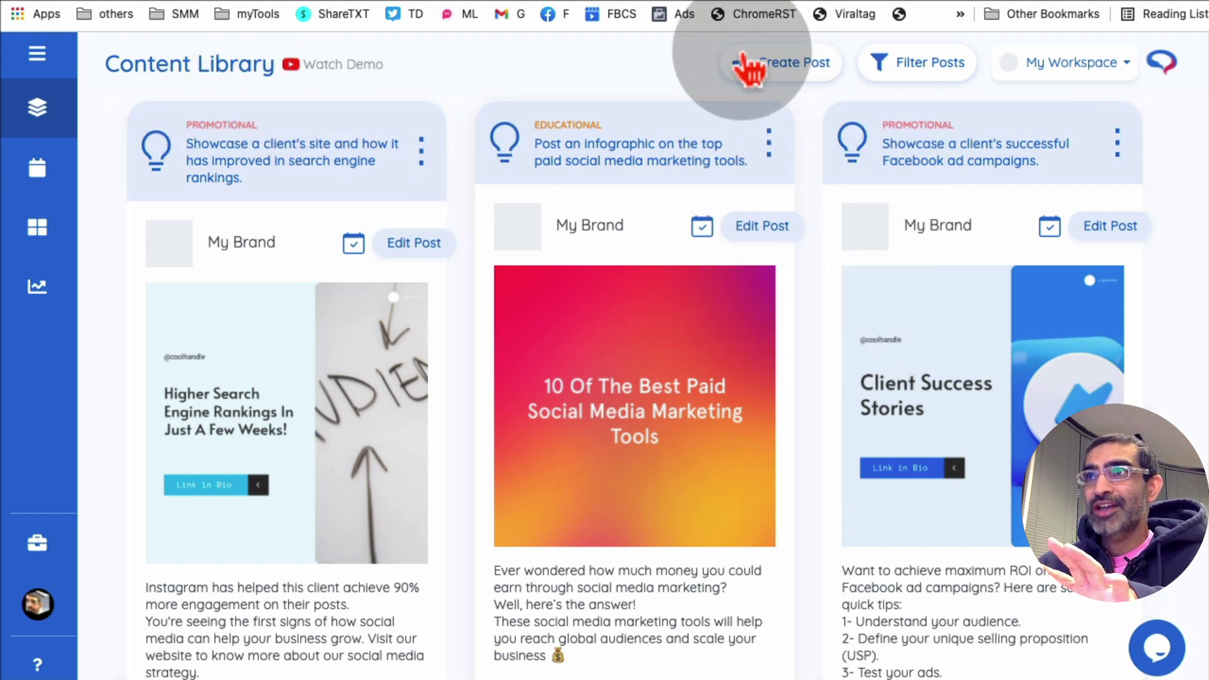
Generate one Promotional and one Educational post for Promote My Business from the agency one-liner
left_click(781, 63)
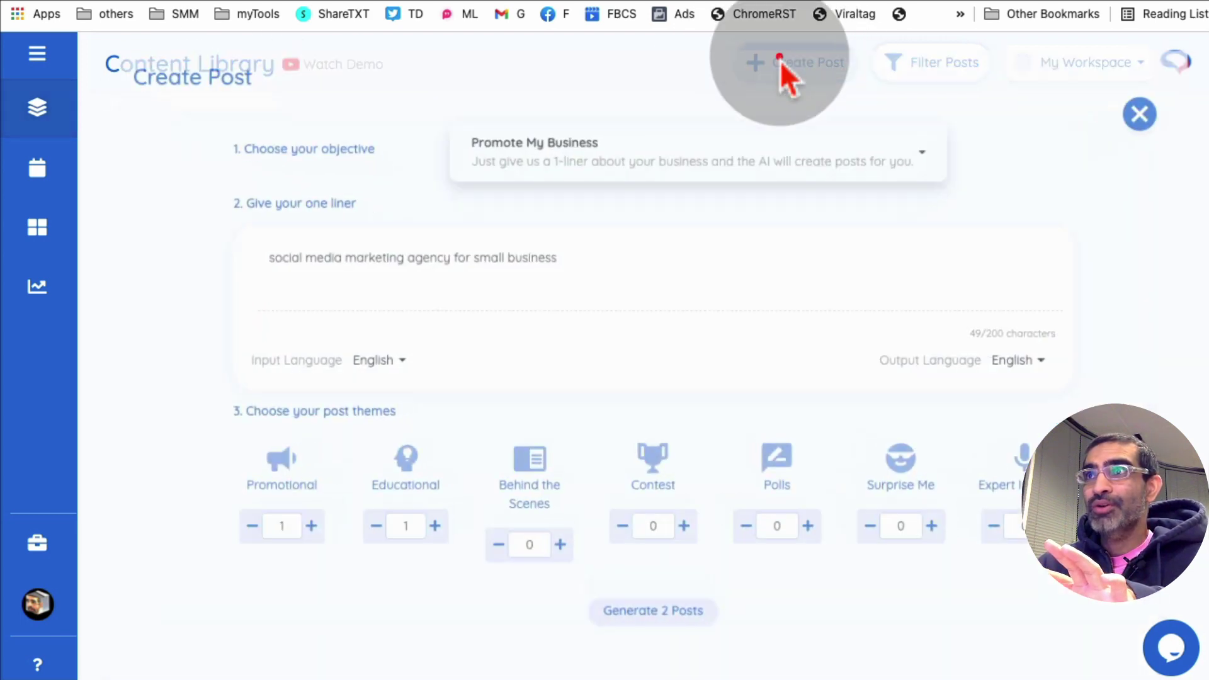
left_click_drag(232, 136, 351, 138)
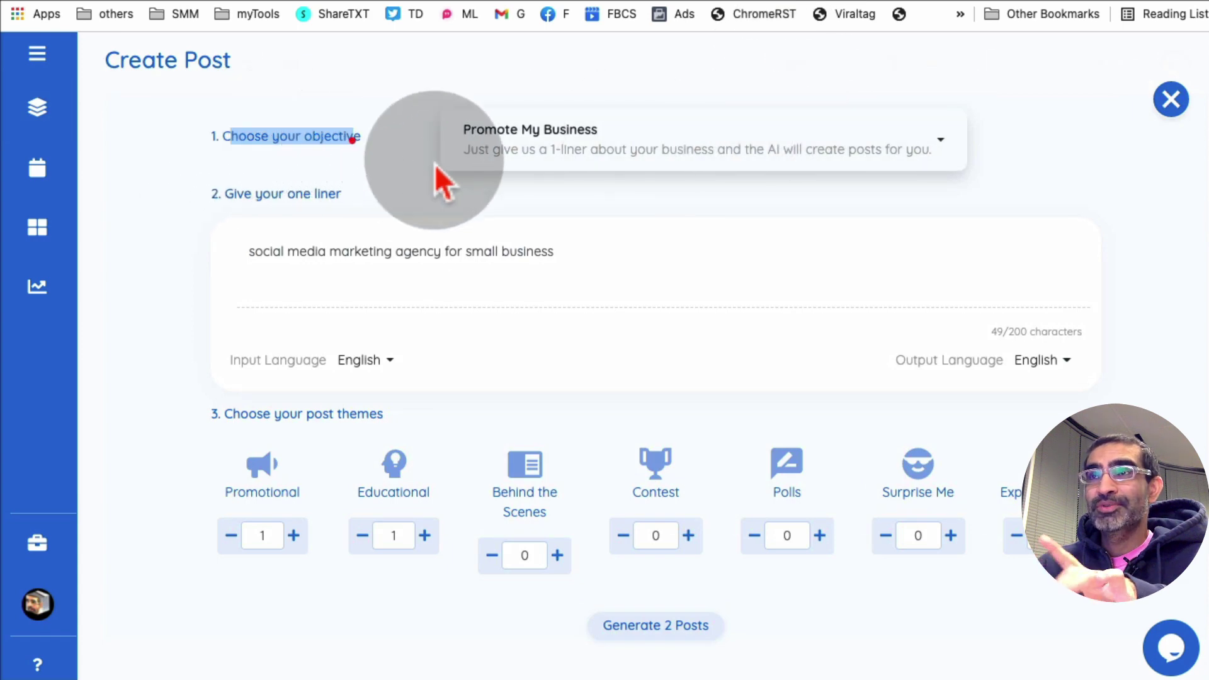
left_click(519, 135)
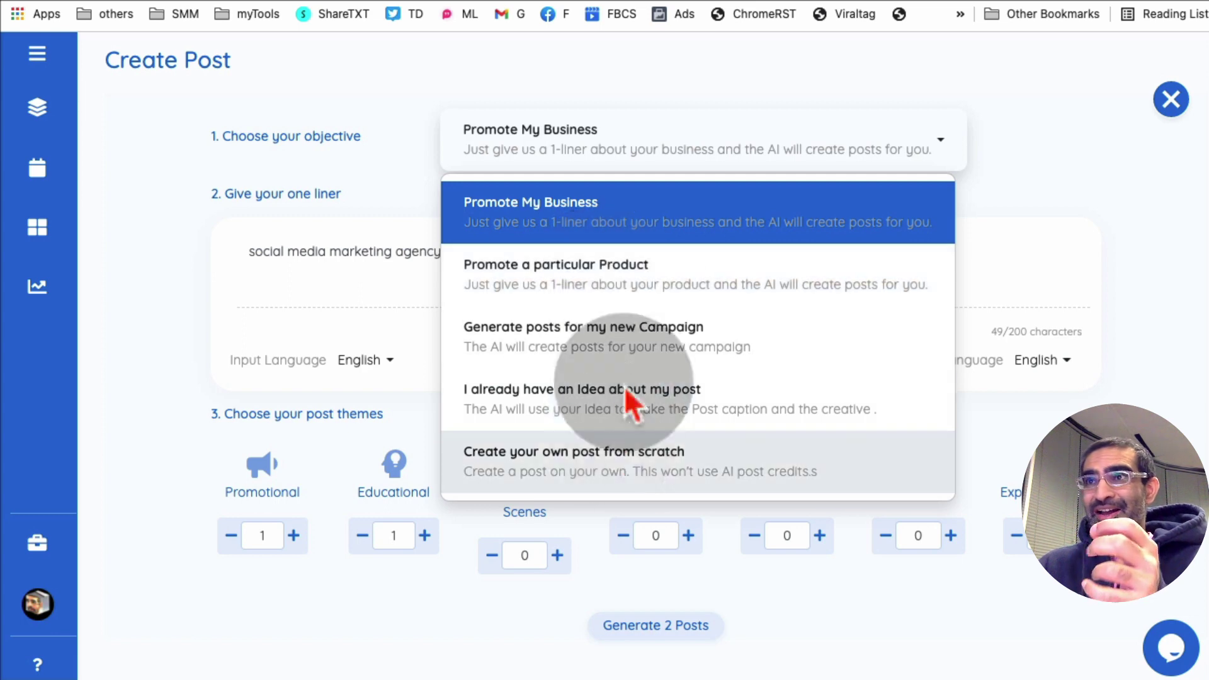
left_click(504, 202)
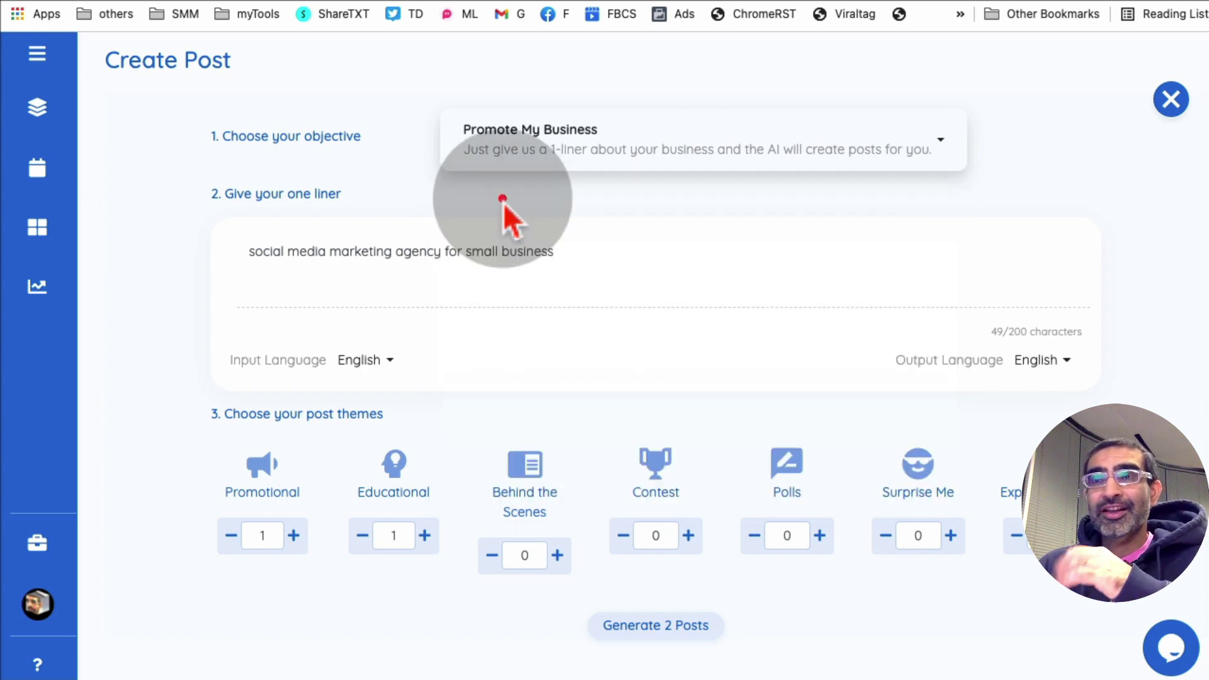
triple_click(332, 251)
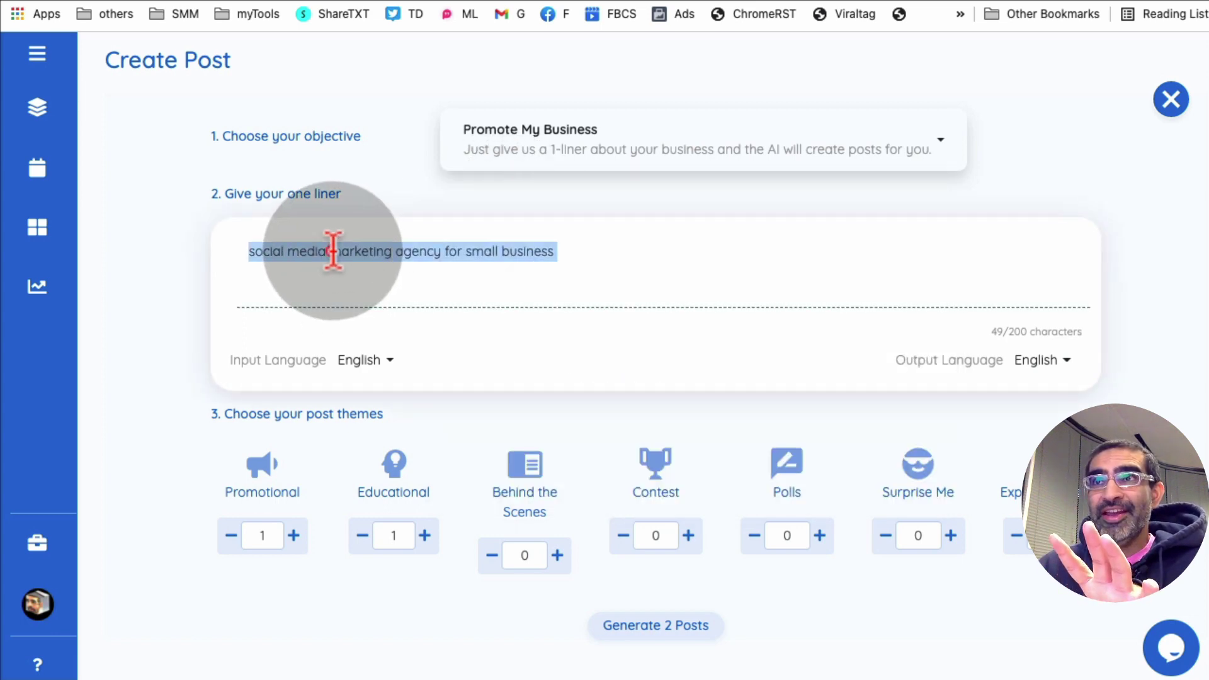
left_click(622, 275)
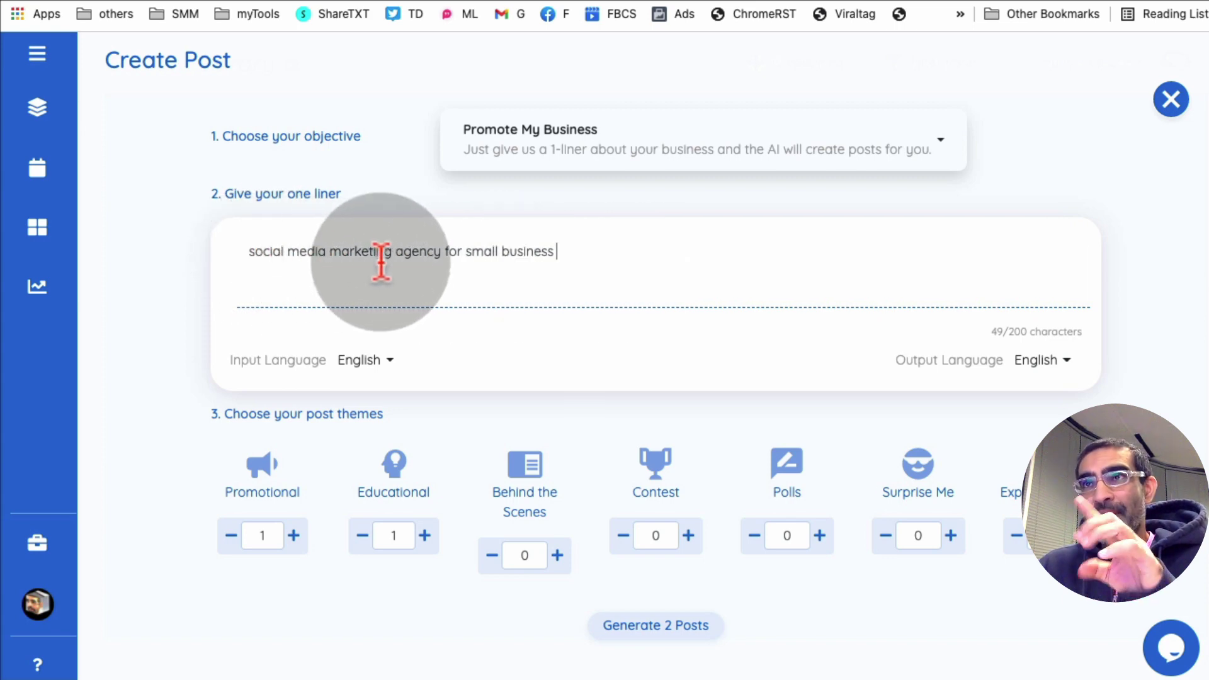
triple_click(570, 252)
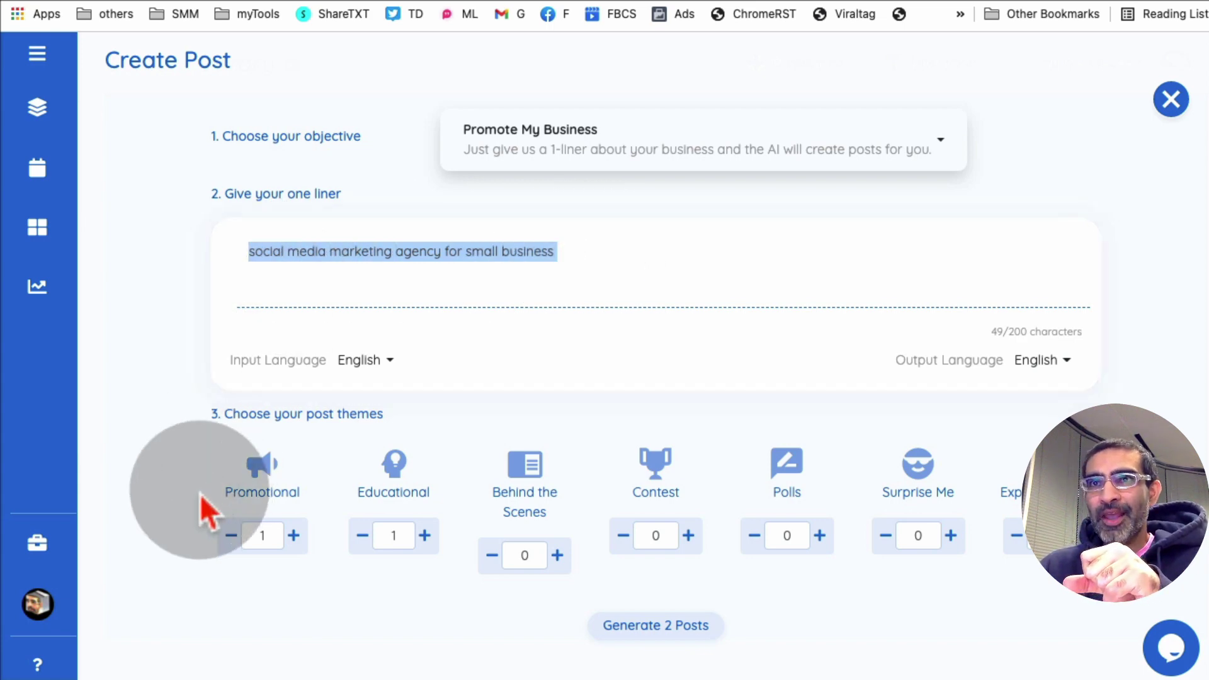
left_click(181, 454)
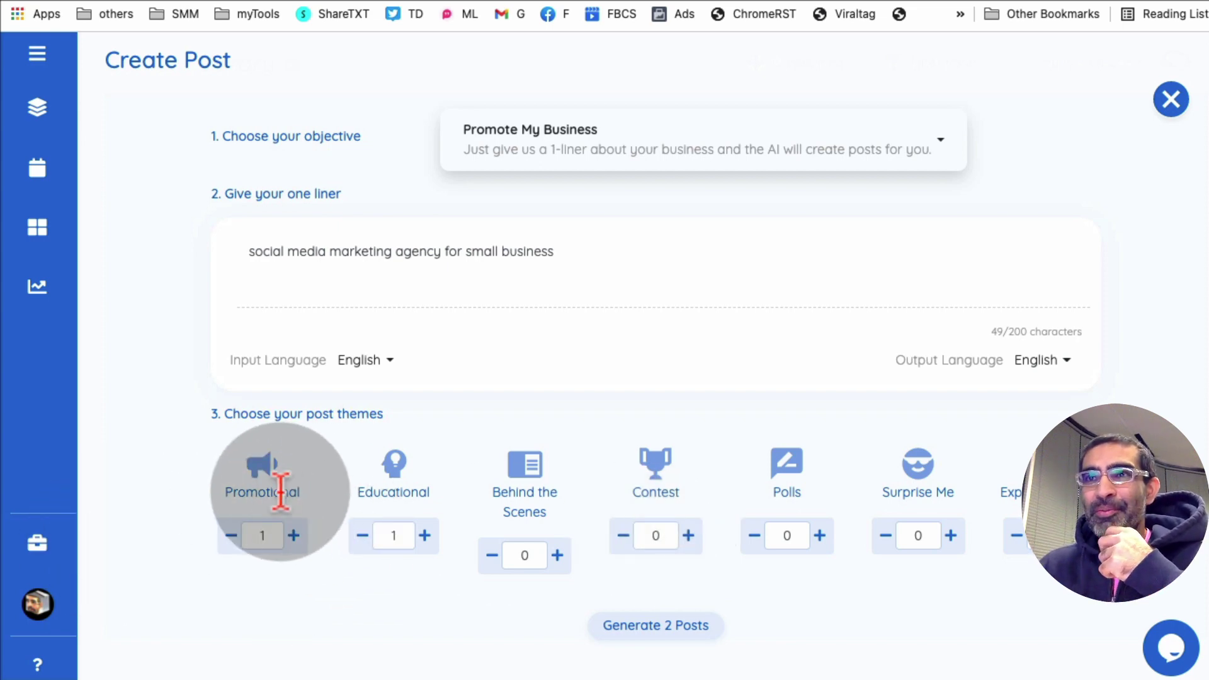
left_click(635, 625)
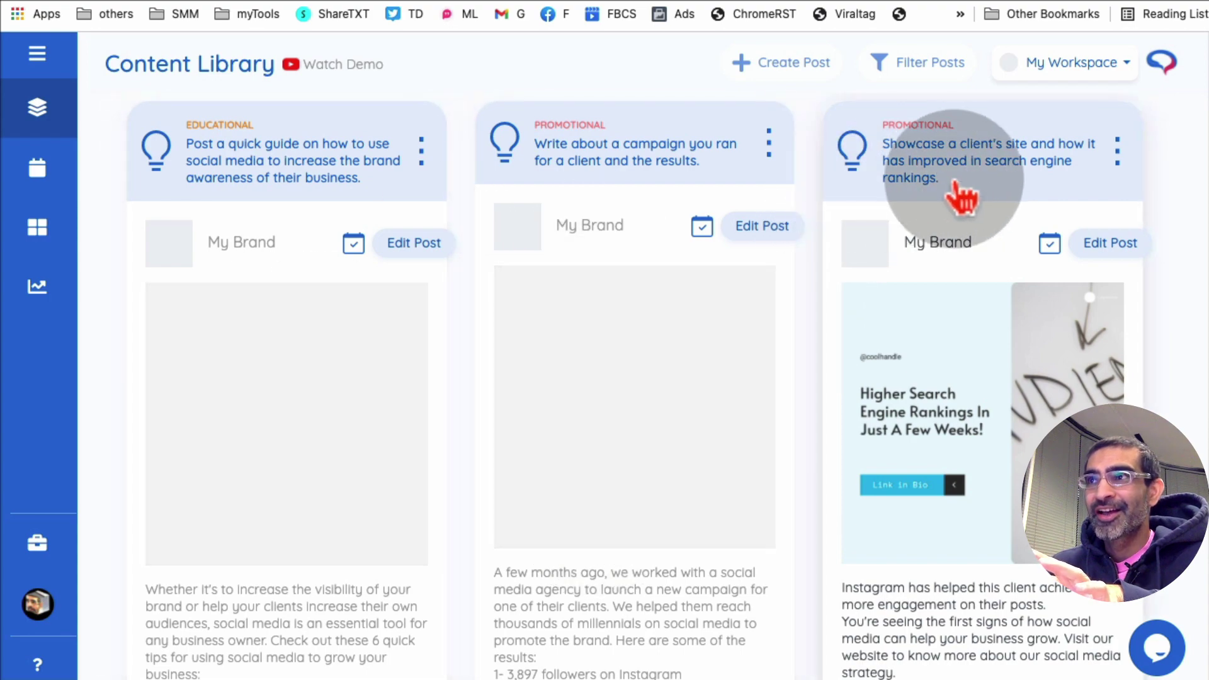
Scroll past the new social media guide and campaign-results posts down to the earlier posts
scroll(950, 426, "down", 4)
scroll(954, 434, "down", 6)
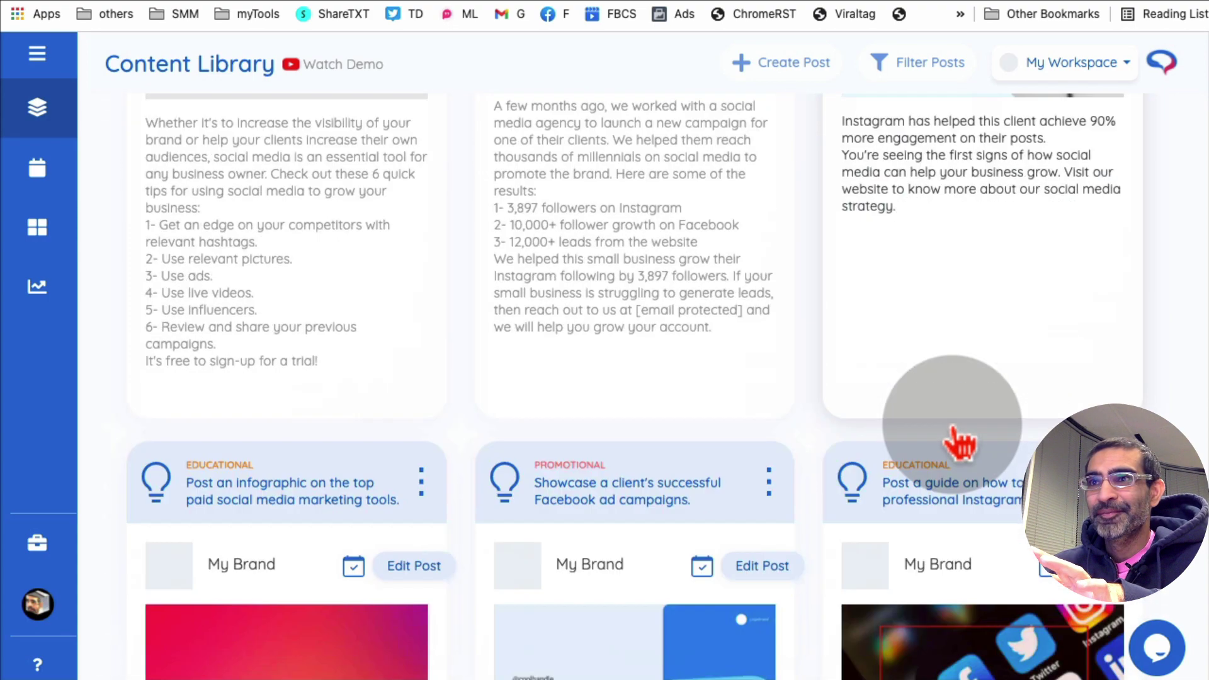
scroll(246, 303, "down", 1)
scroll(253, 315, "down", 1)
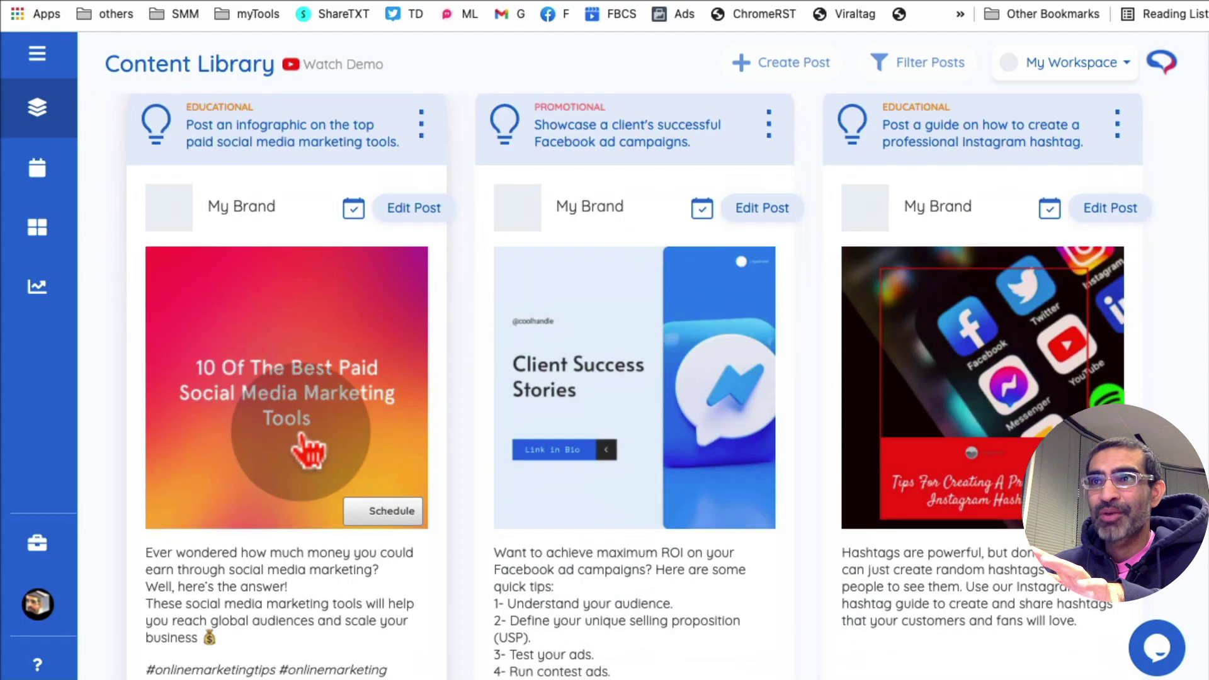
scroll(932, 536, "down", 20)
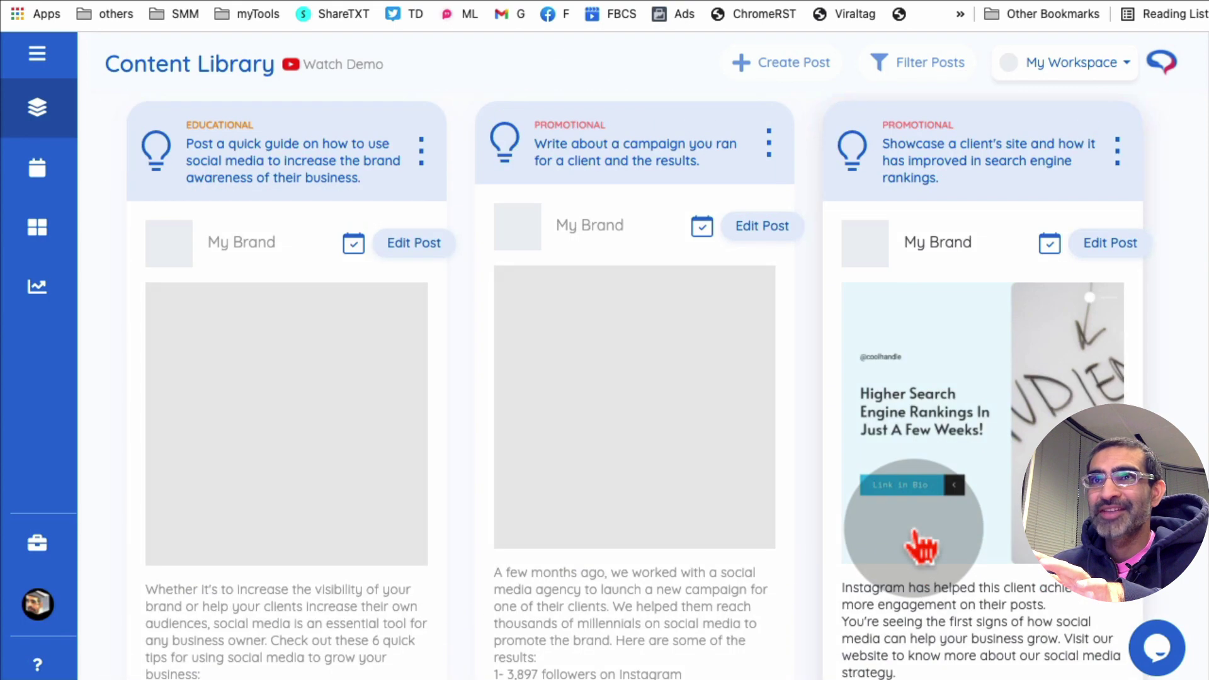
scroll(915, 532, "down", 10)
scroll(913, 485, "up", 7)
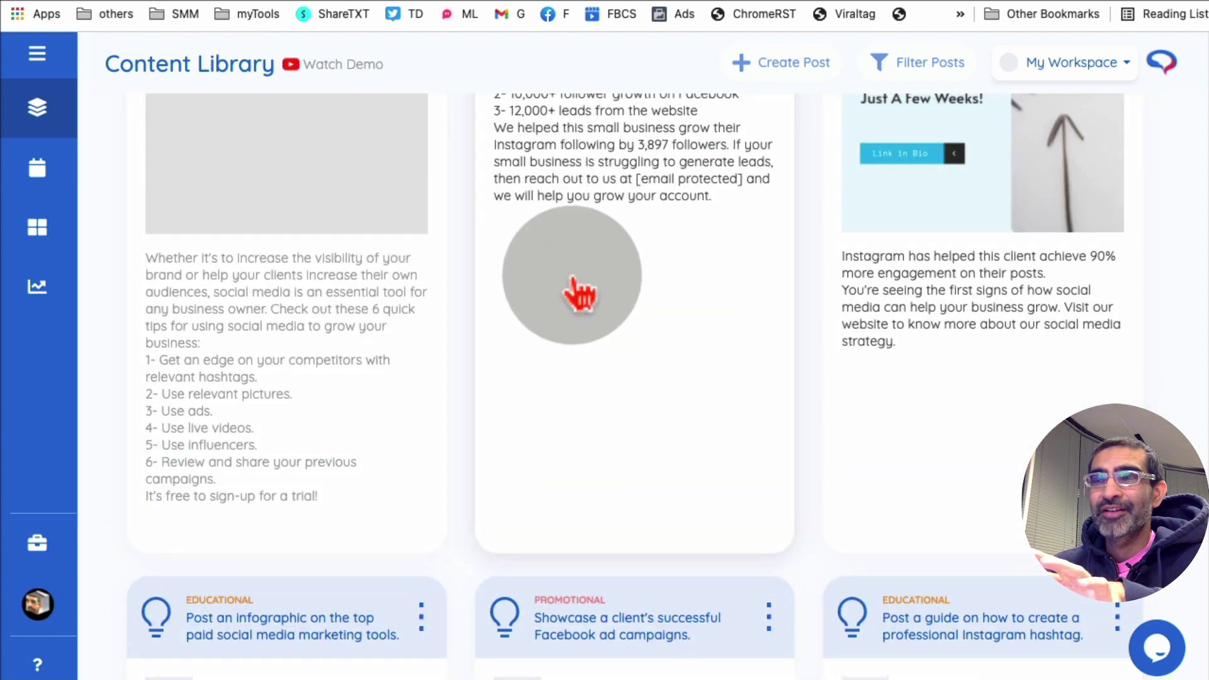
scroll(486, 305, "up", 4)
scroll(558, 407, "down", 13)
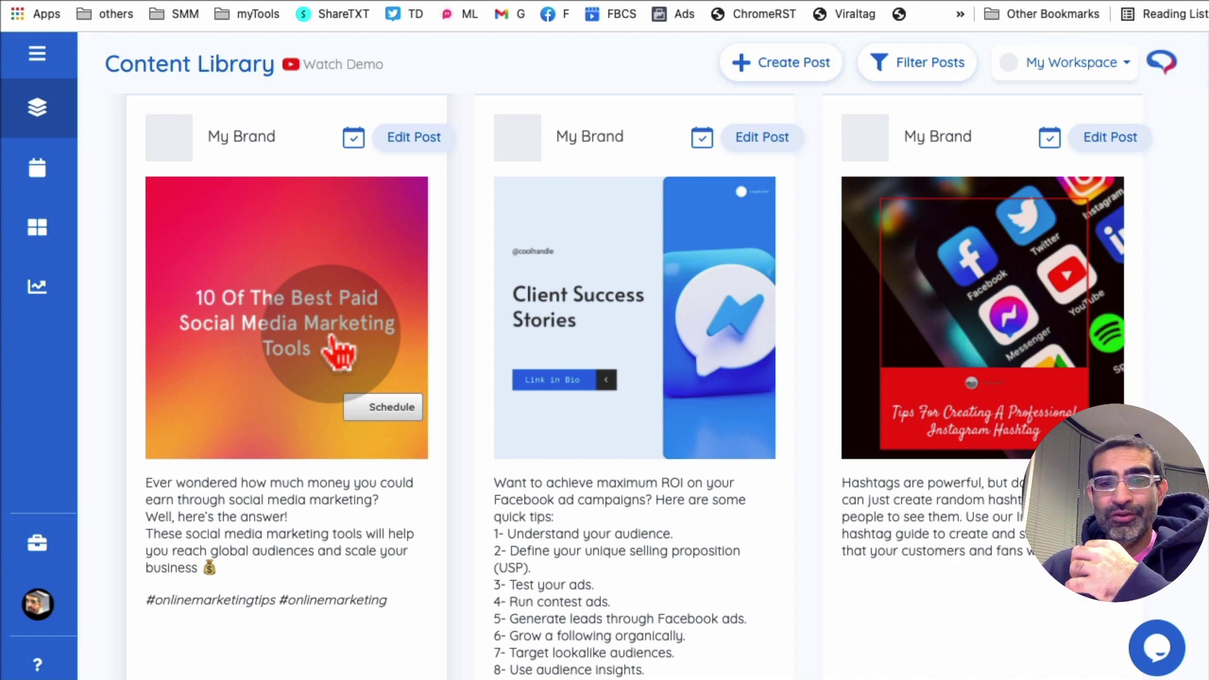
scroll(783, 324, "down", 20)
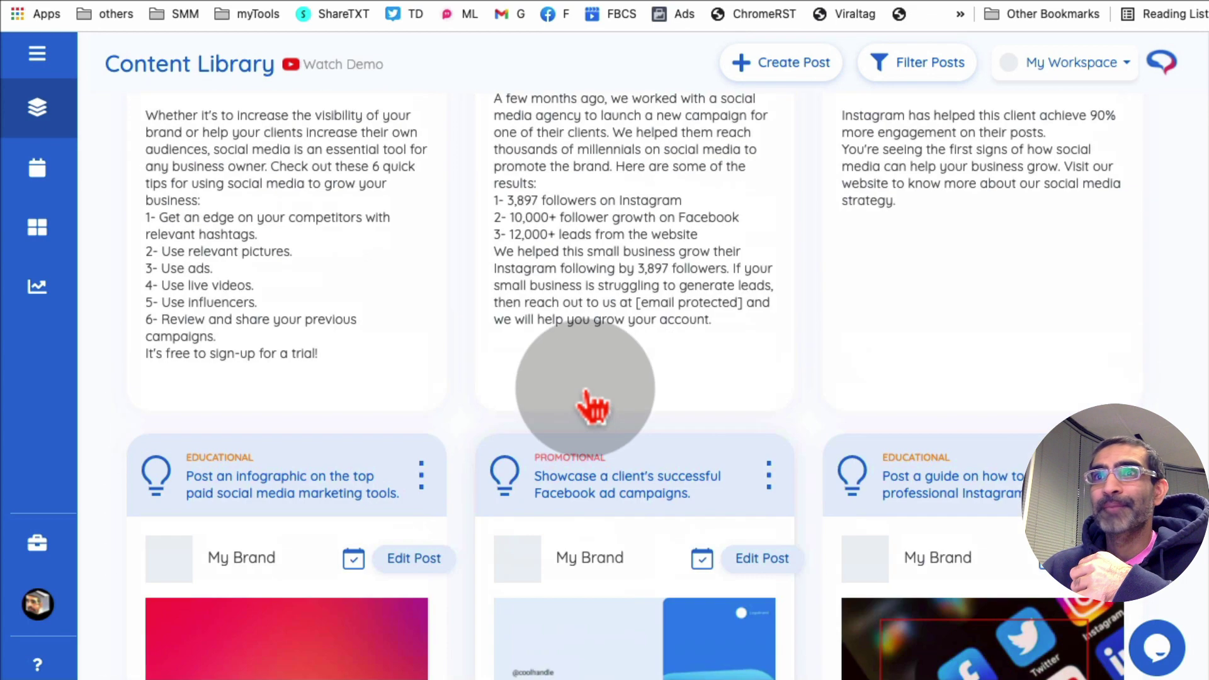
scroll(386, 422, "down", 5)
Open the paid marketing tools infographic in the editor and apply another template option
left_click(310, 405)
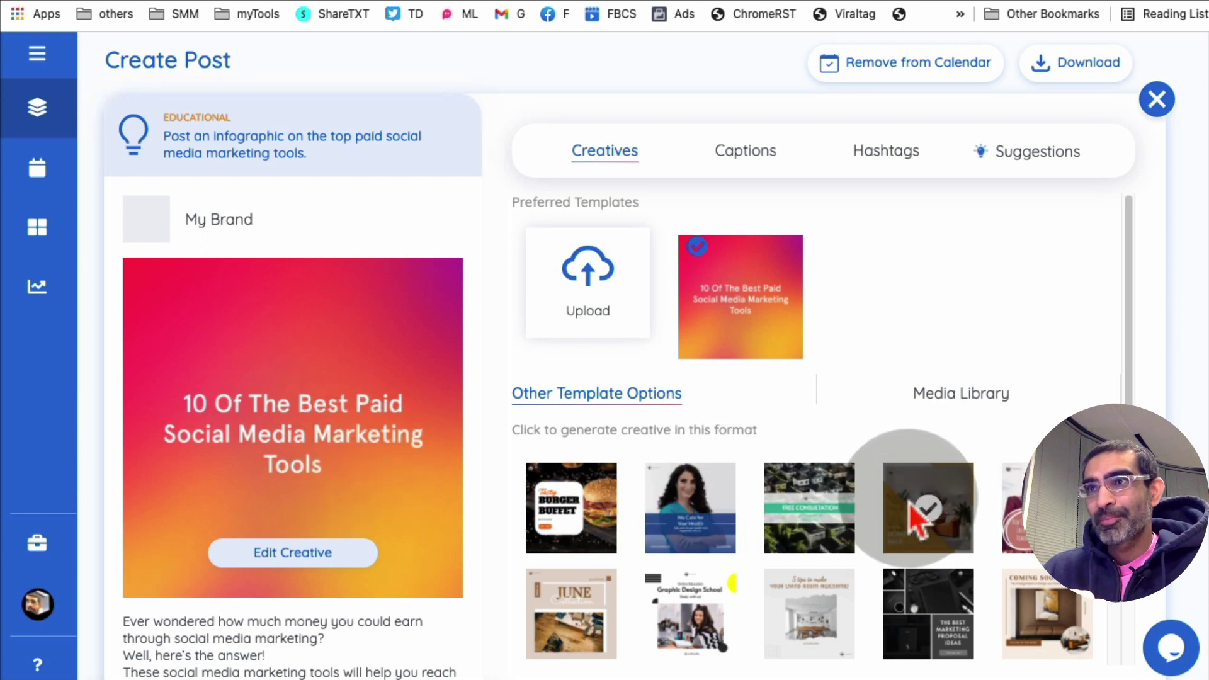
scroll(914, 516, "down", 5)
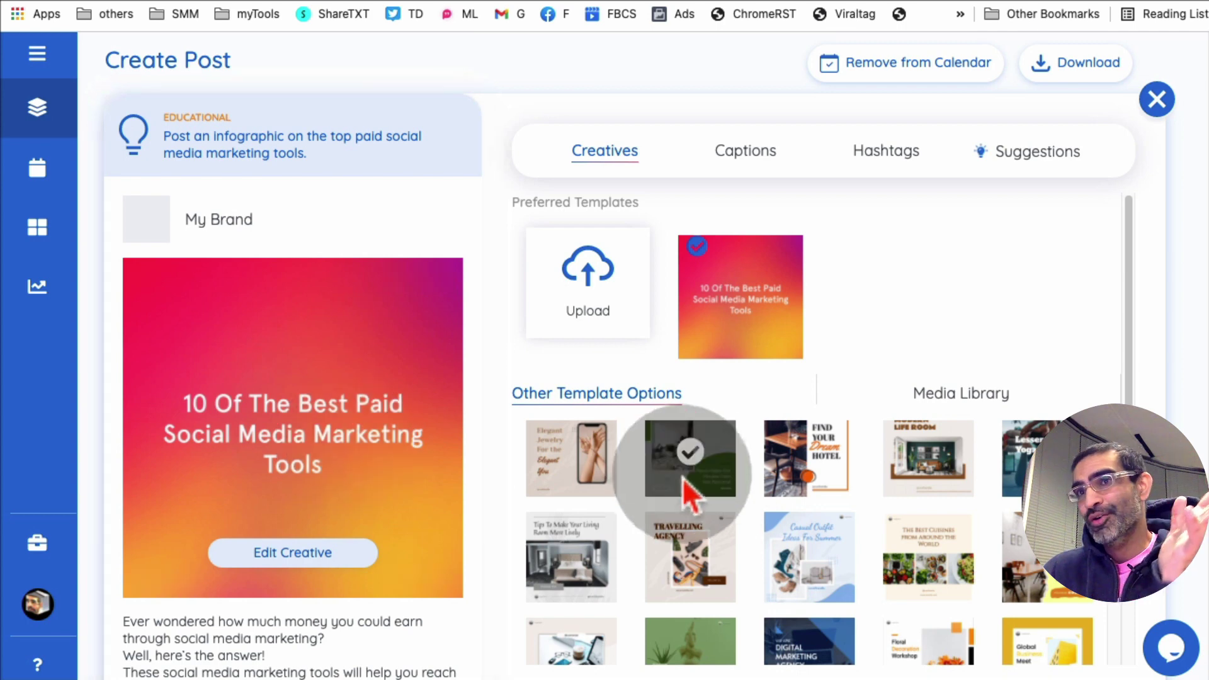
scroll(794, 479, "down", 5)
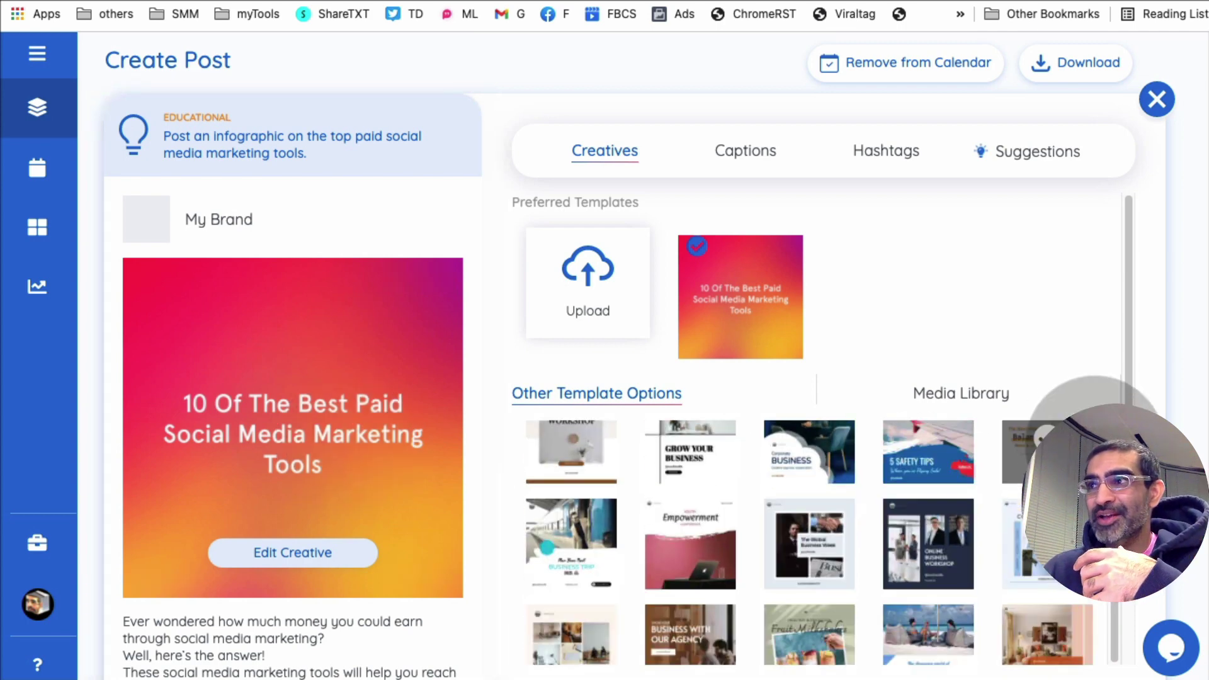
scroll(913, 489, "down", 2)
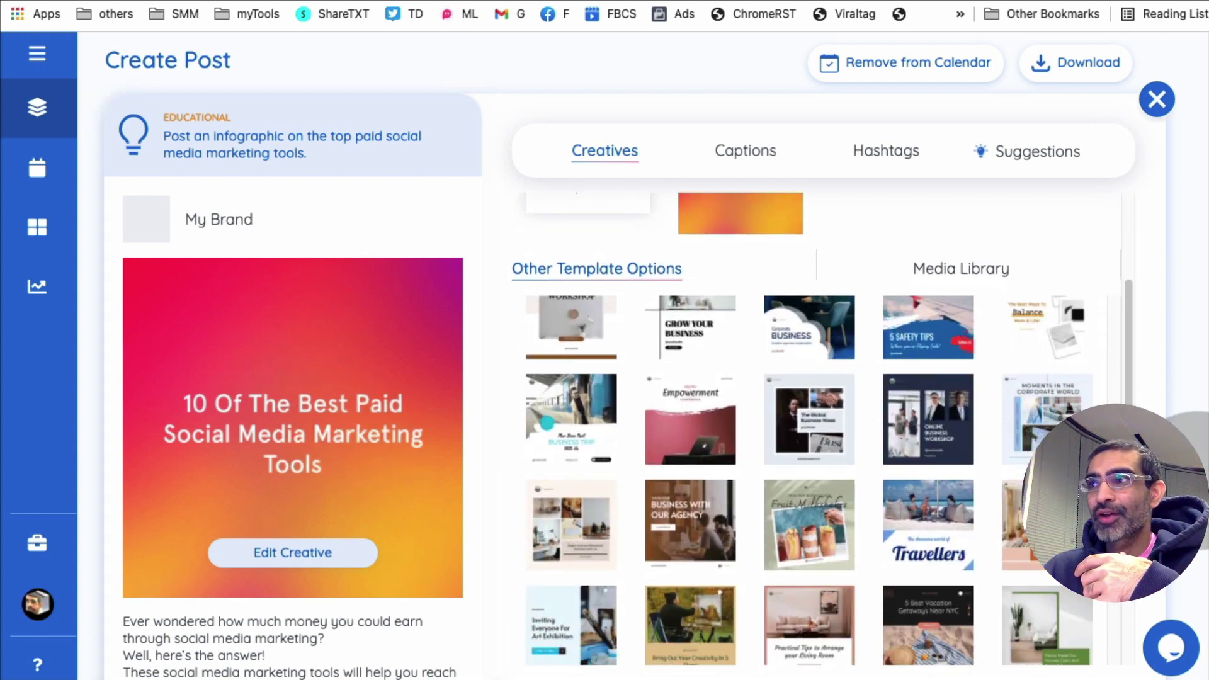
scroll(1093, 629, "down", 1)
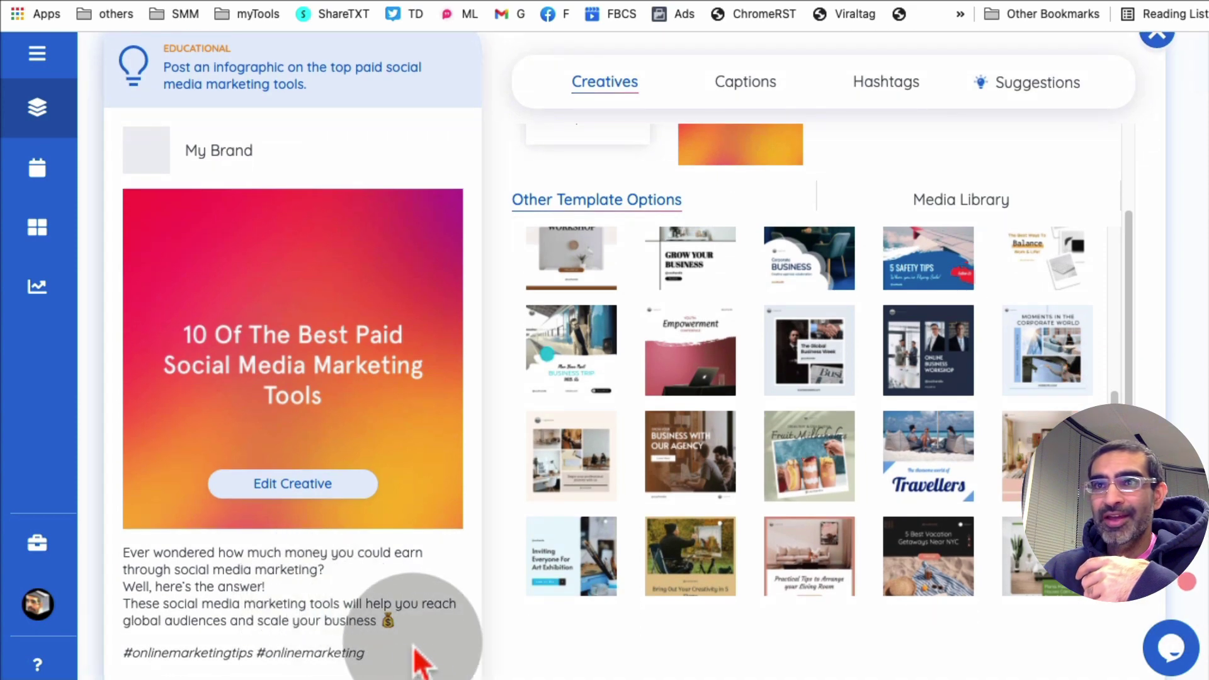
left_click_drag(392, 655, 95, 543)
left_click(660, 501)
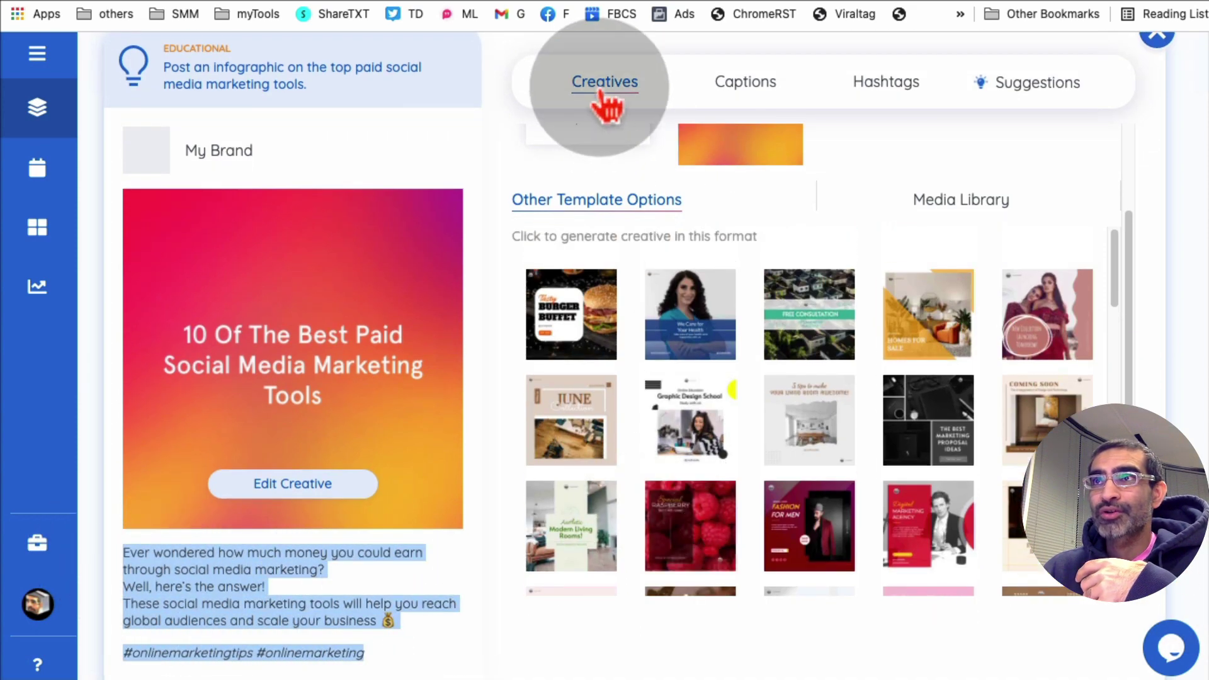
Use the 'Copy-paste this into your bio' caption and generate a third caption option
left_click(738, 94)
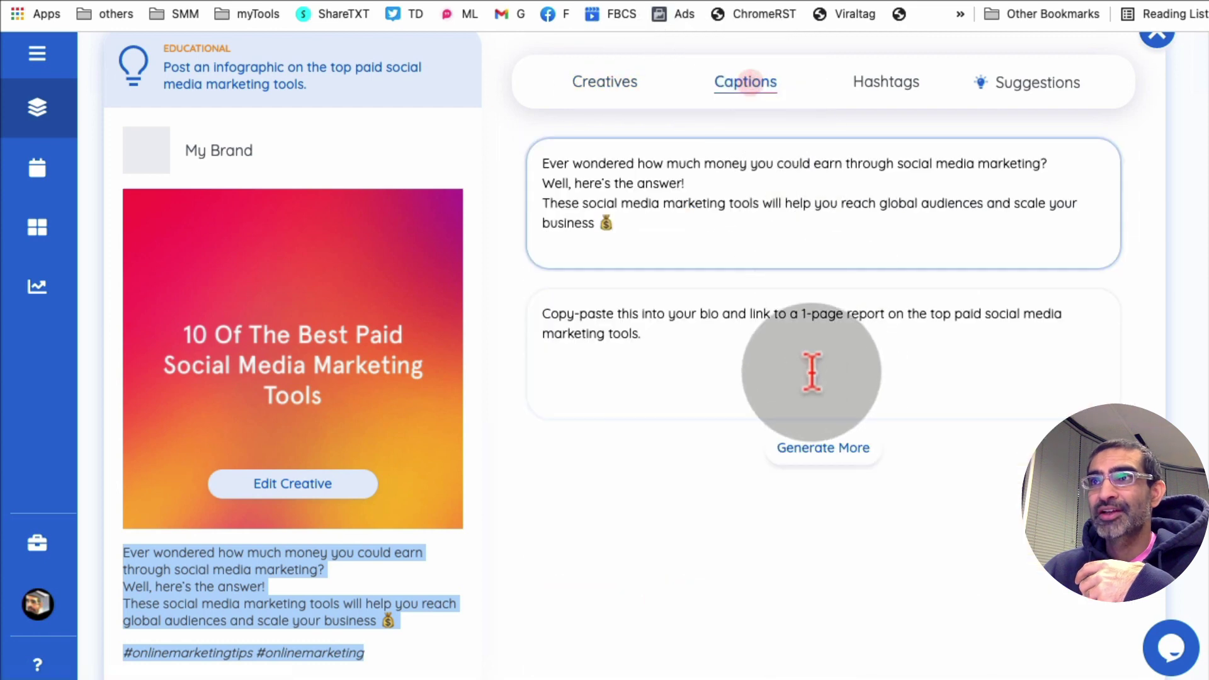
scroll(741, 167, "up", 1)
left_click(718, 378)
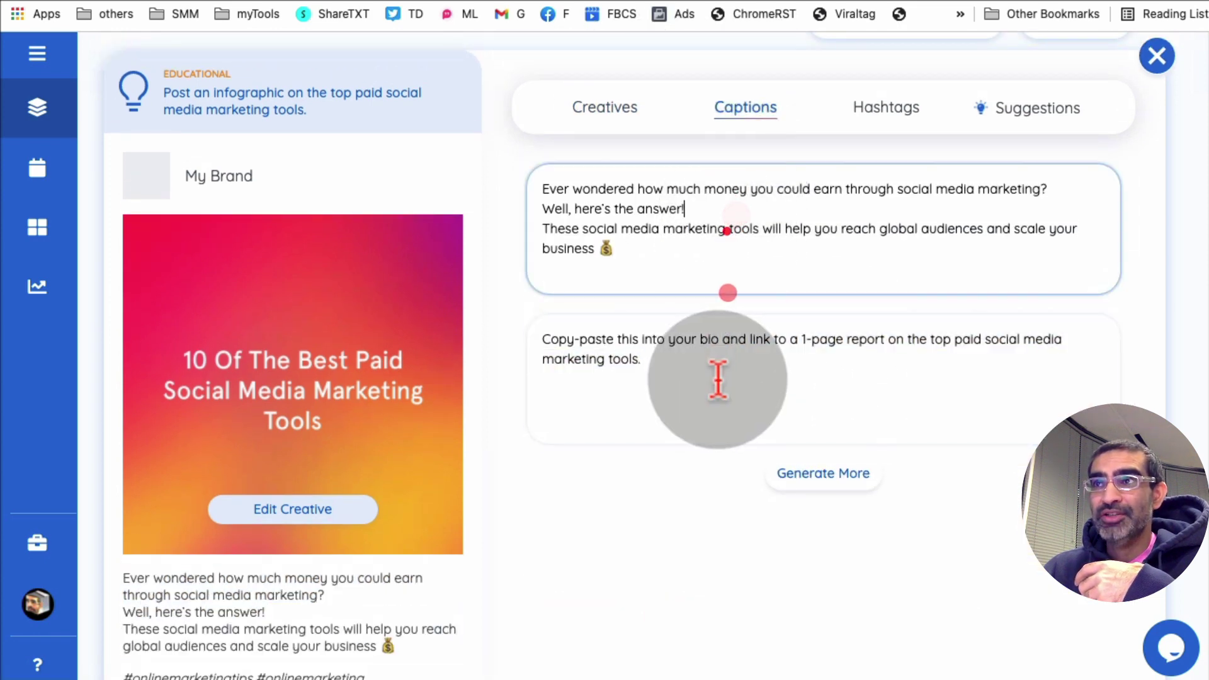
left_click(713, 258)
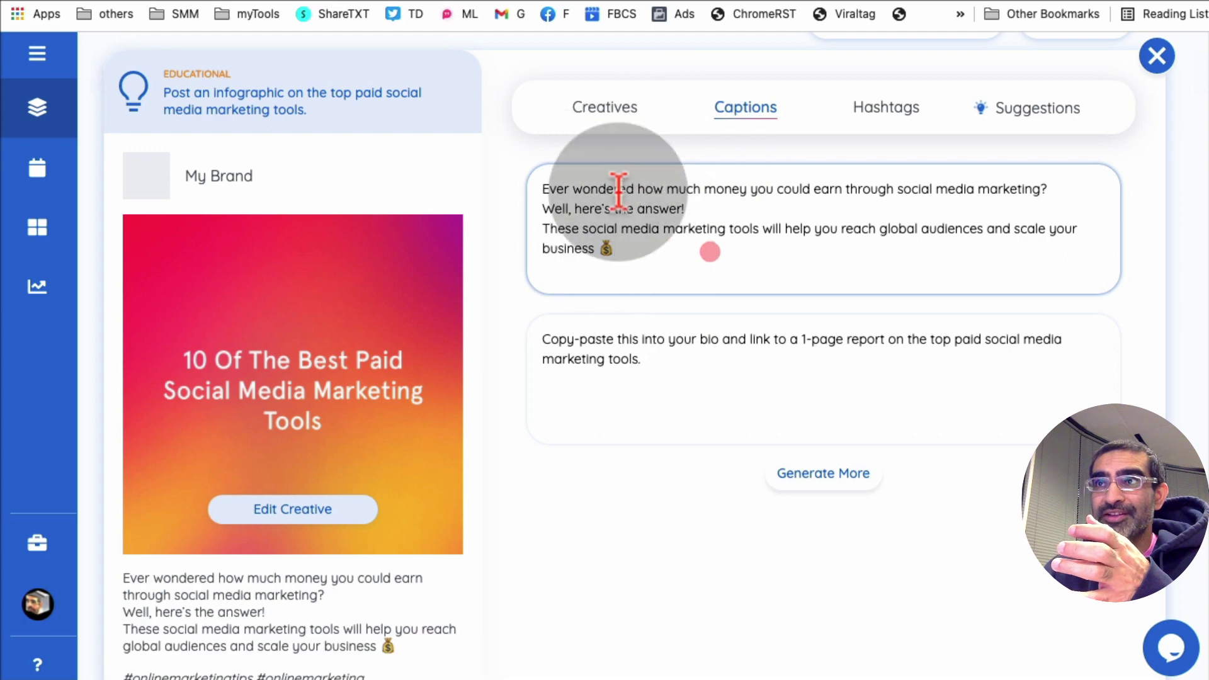
left_click(686, 370)
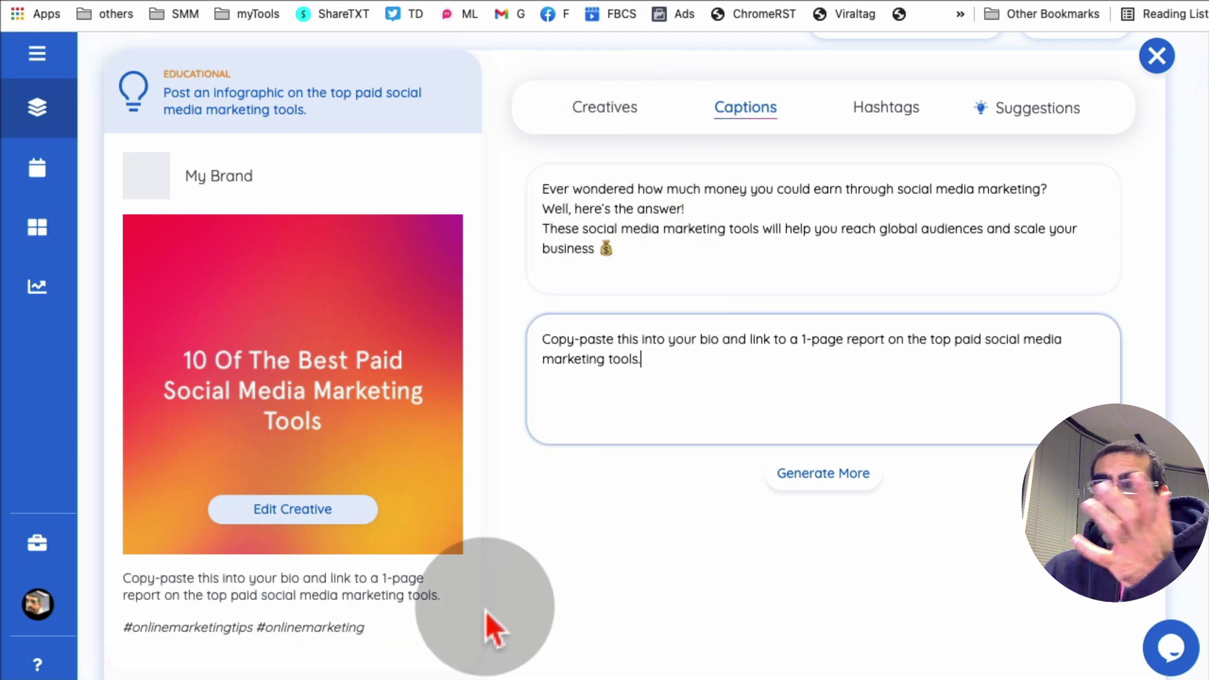
left_click(827, 474)
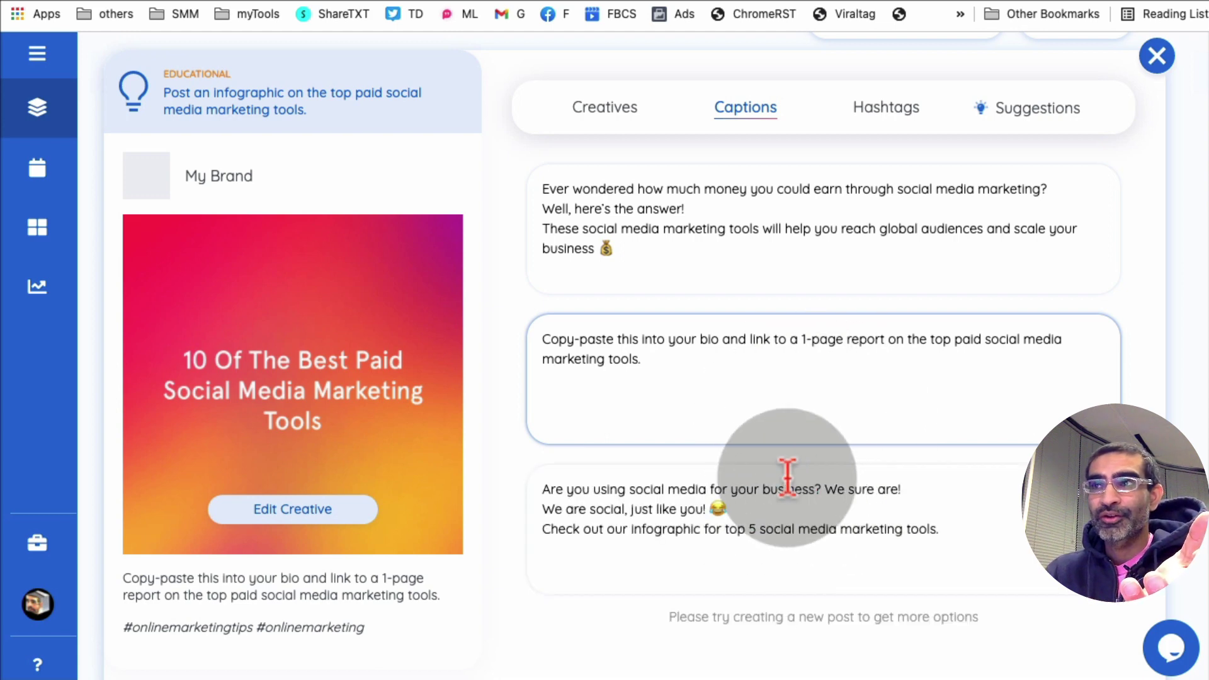
scroll(893, 501, "down", 2)
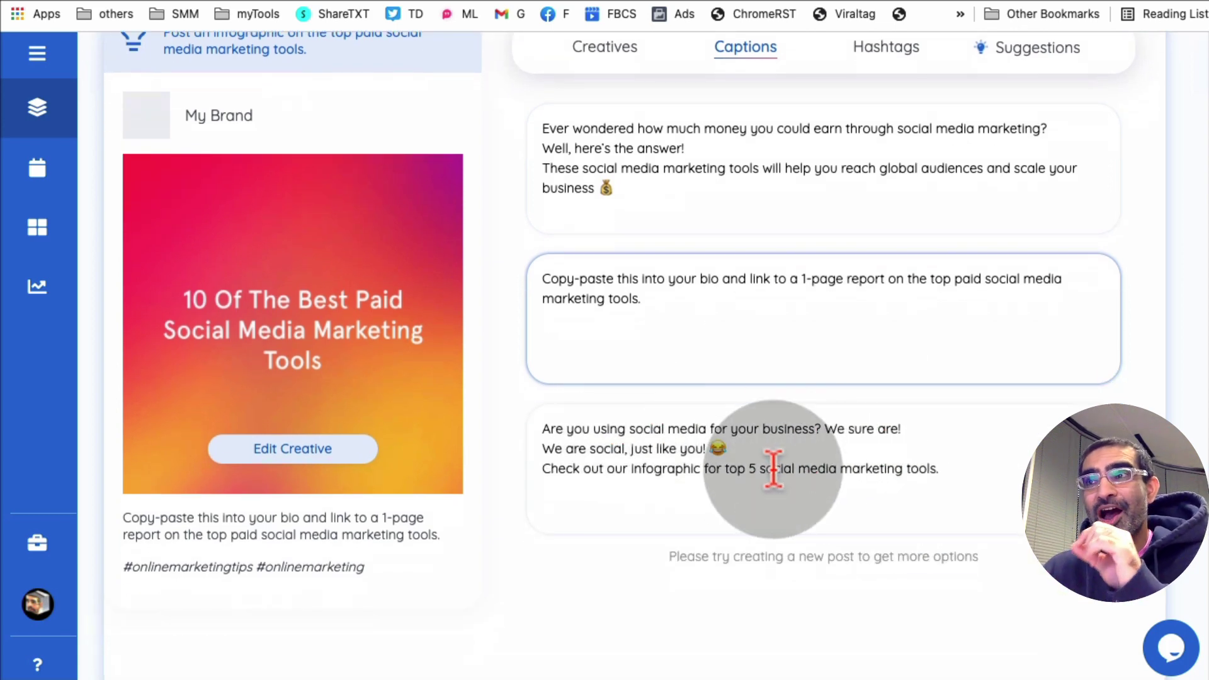
scroll(783, 405, "up", 3)
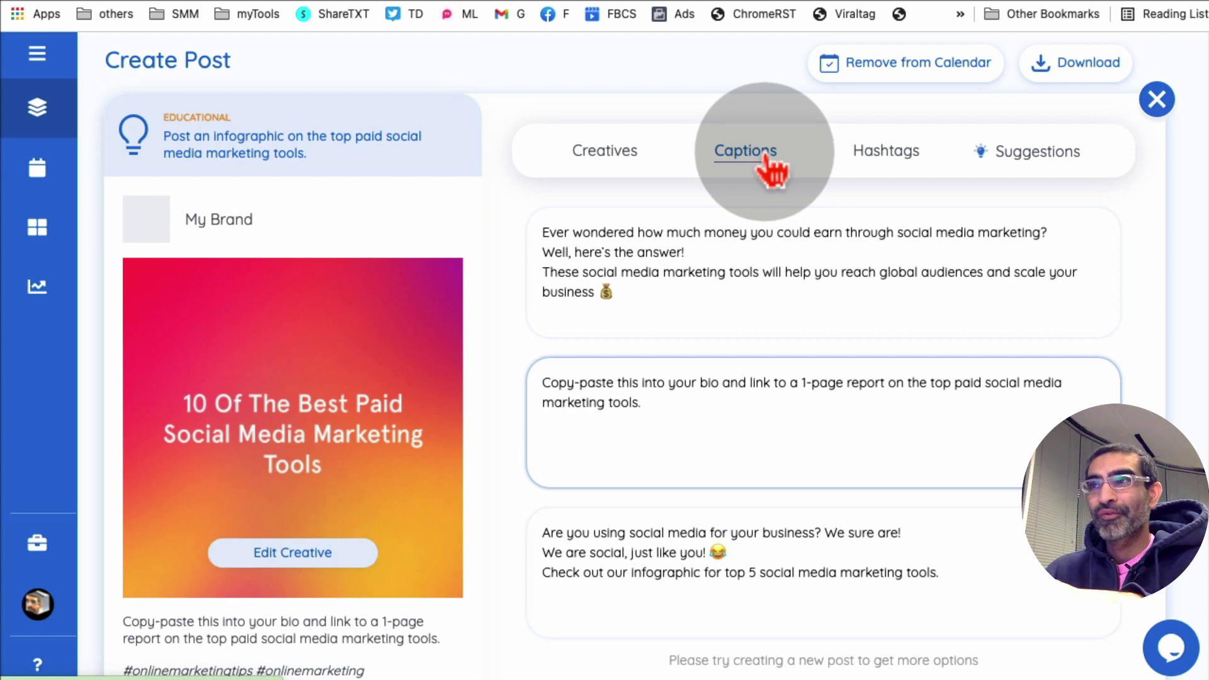
Keep only #entrepreneurial as the post's hashtag and view the Instagram-locked suggestions
left_click(893, 162)
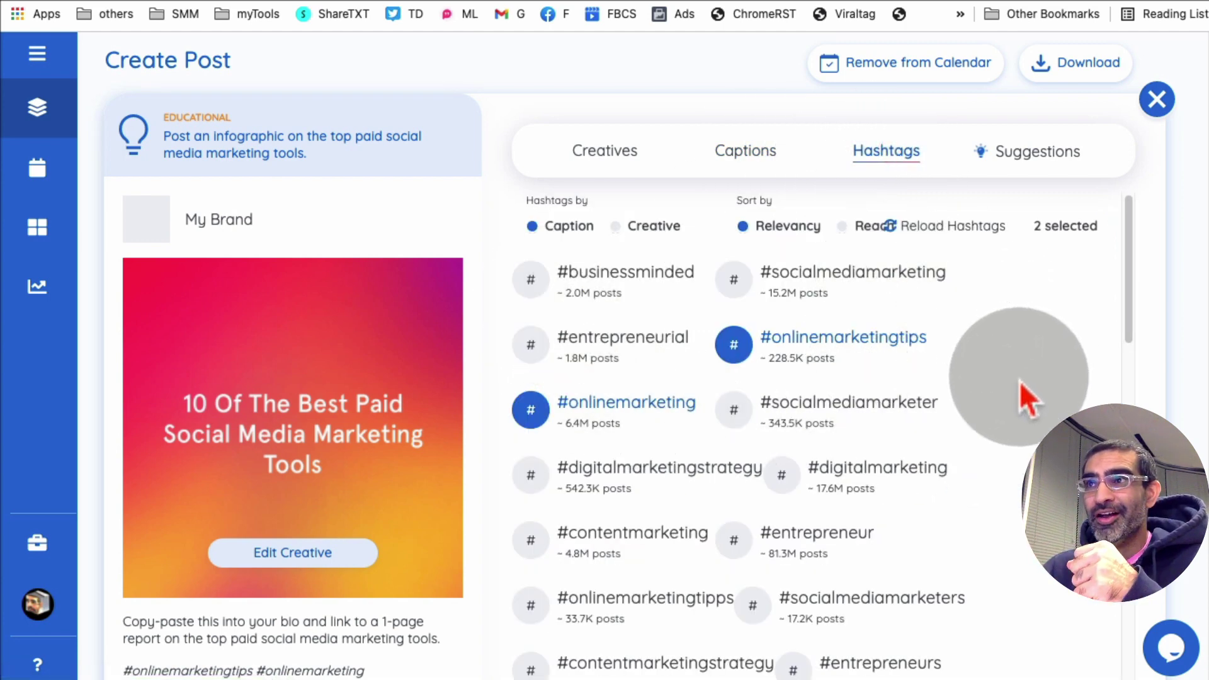
left_click(608, 353)
left_click(733, 345)
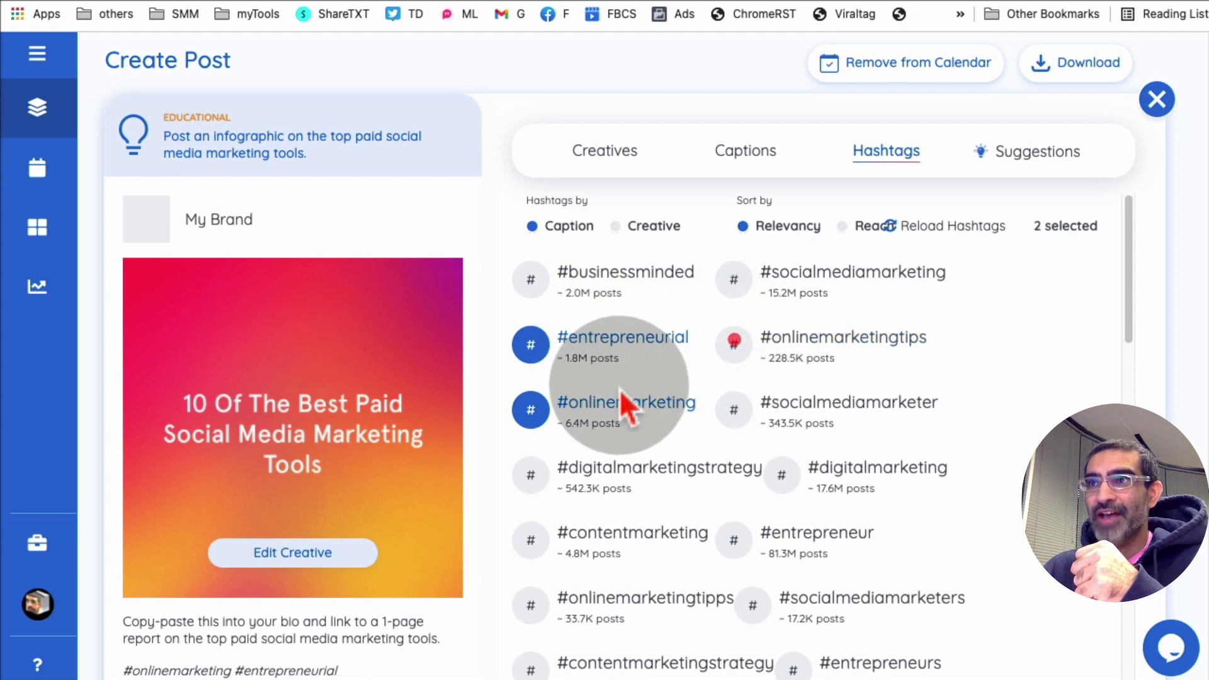
left_click(621, 392)
scroll(969, 421, "down", 10)
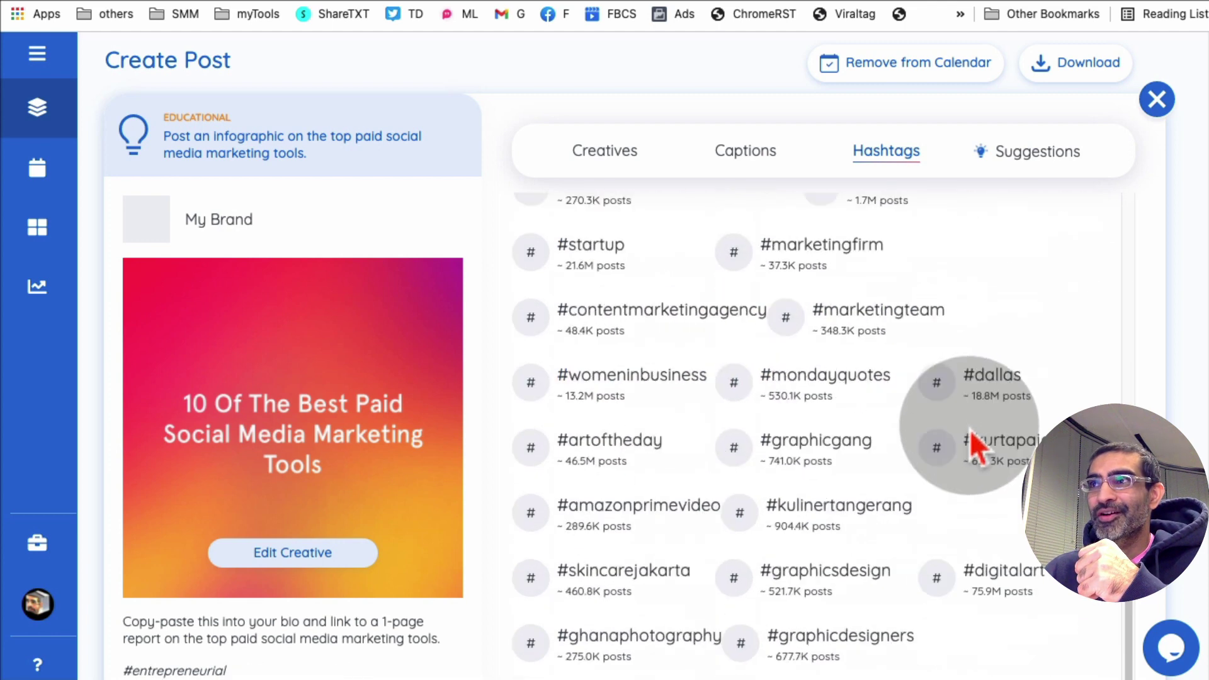
left_click(1036, 150)
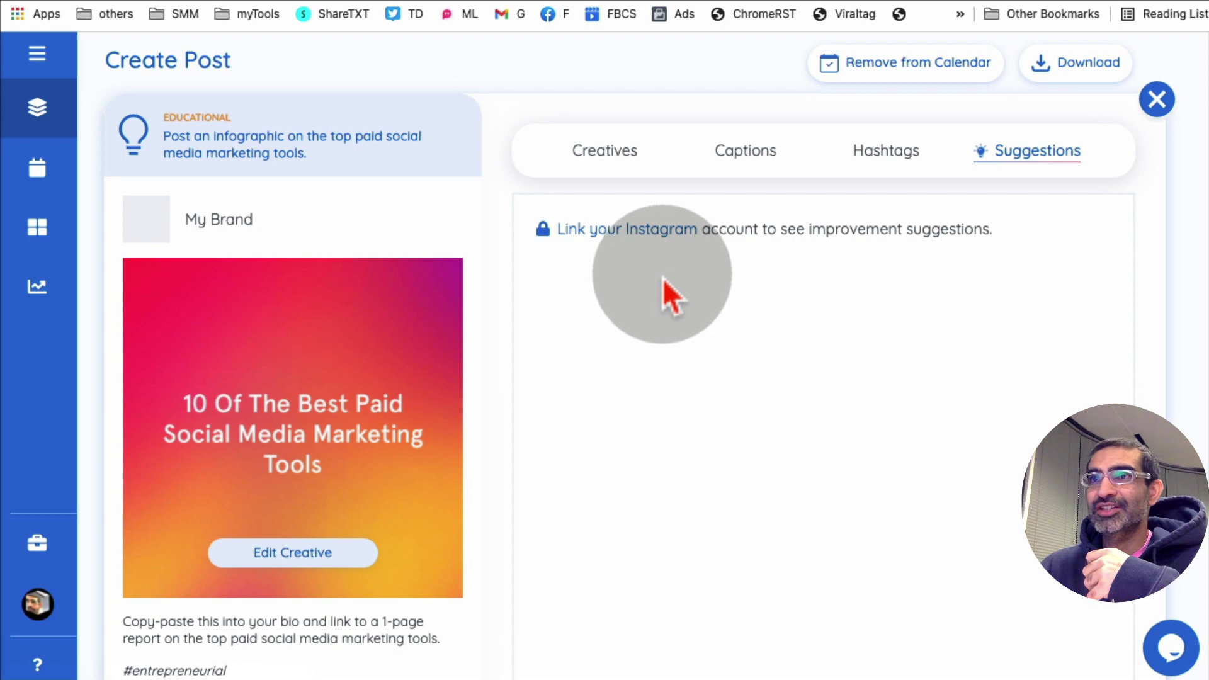
scroll(662, 278, "down", 1)
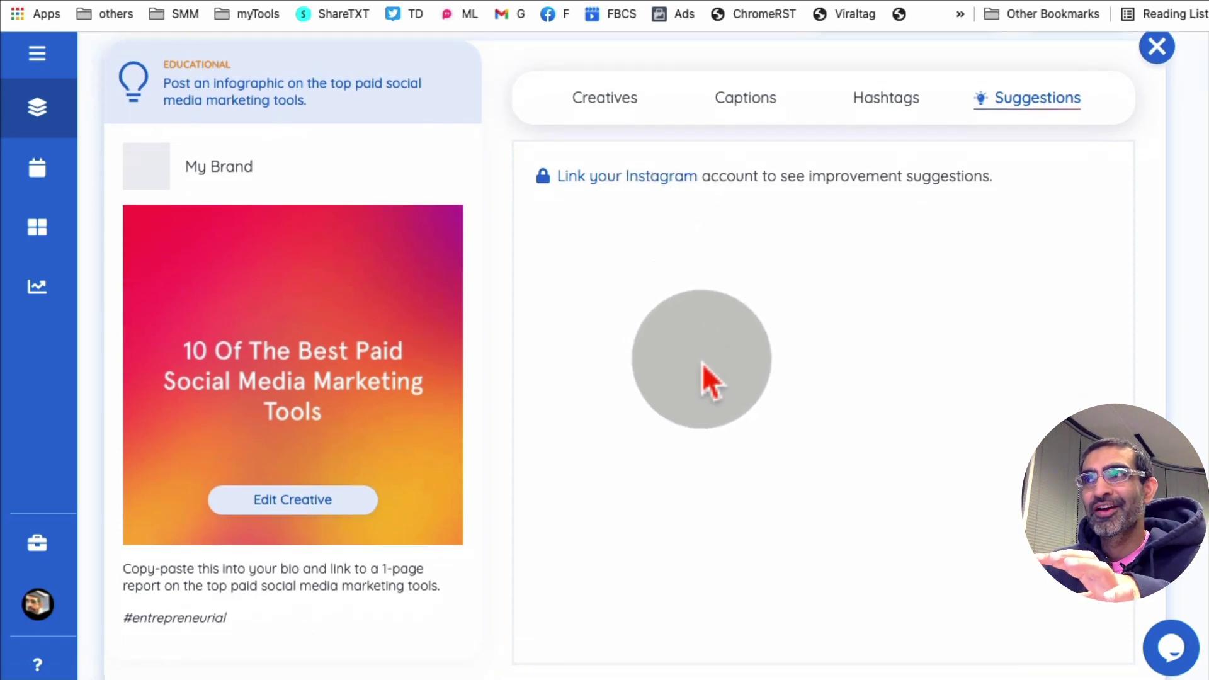
mouse_move(282, 362)
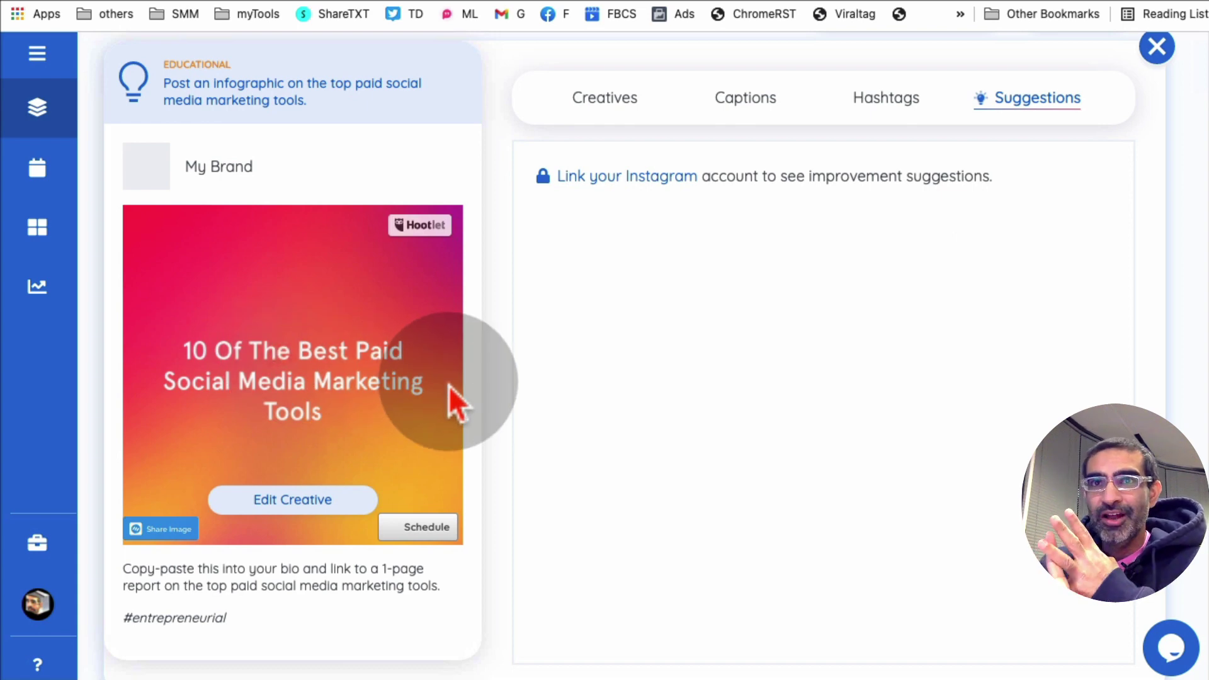
Open the empty Jan 30 – Feb 5, 2022 Content Calendar, then a new browser tab
mouse_move(102, 293)
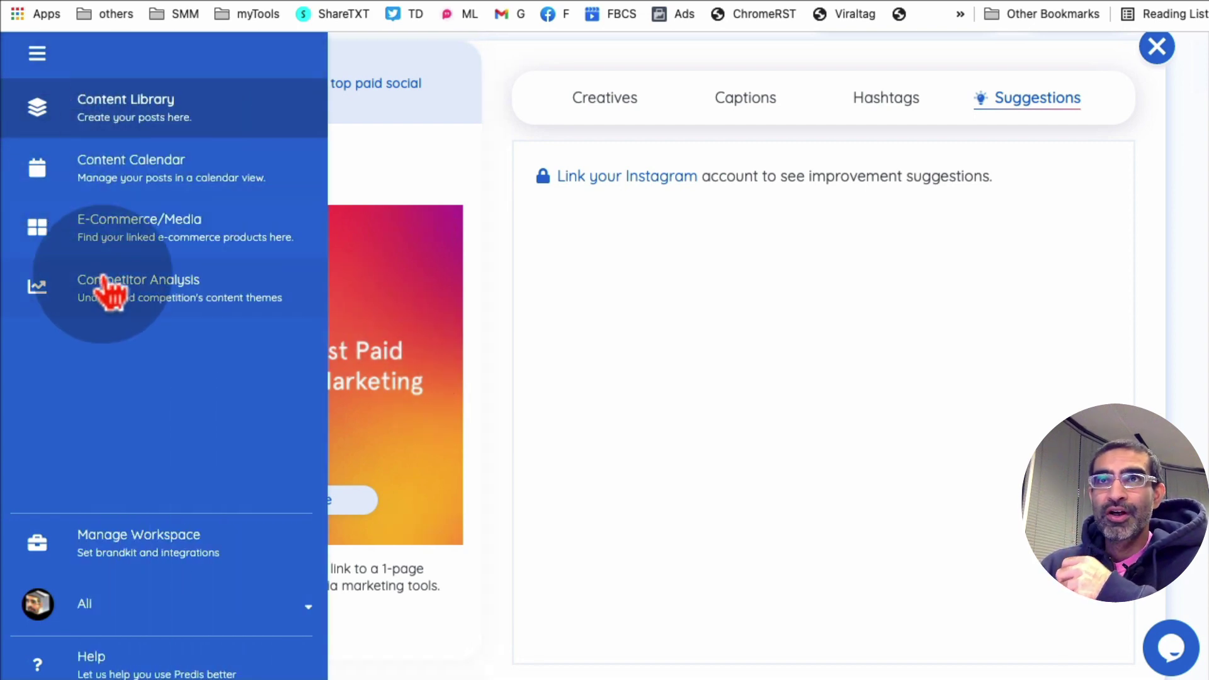
left_click(364, 366)
left_click(667, 377)
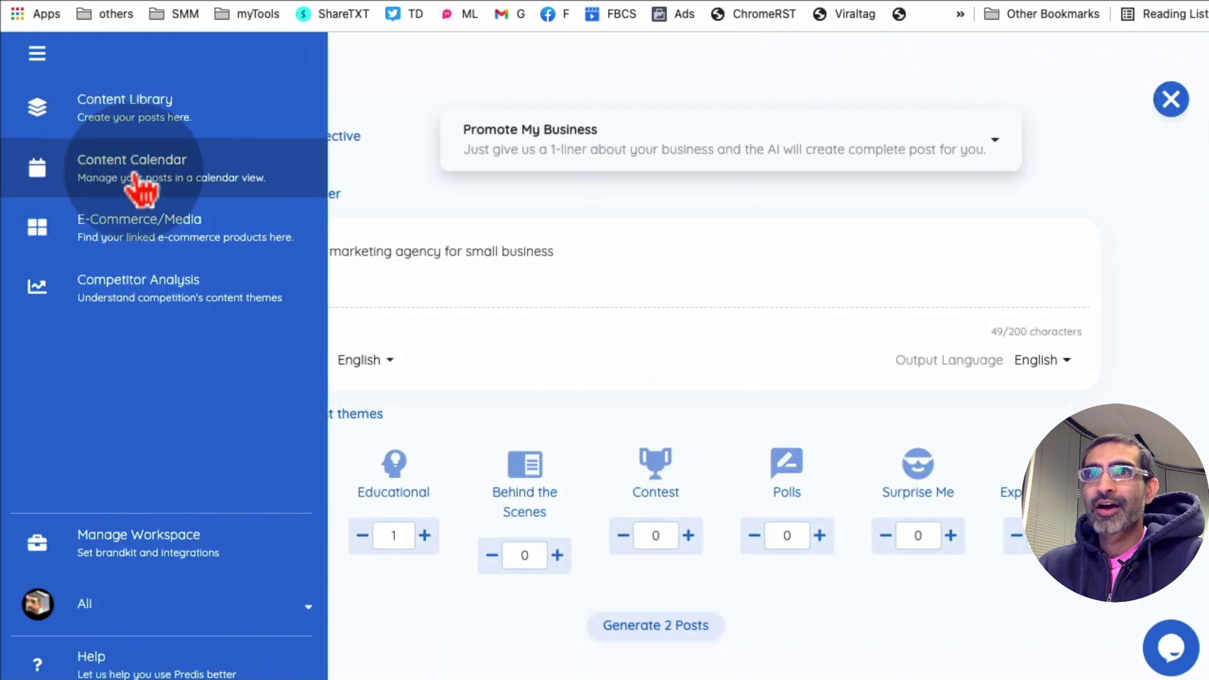
left_click(140, 171)
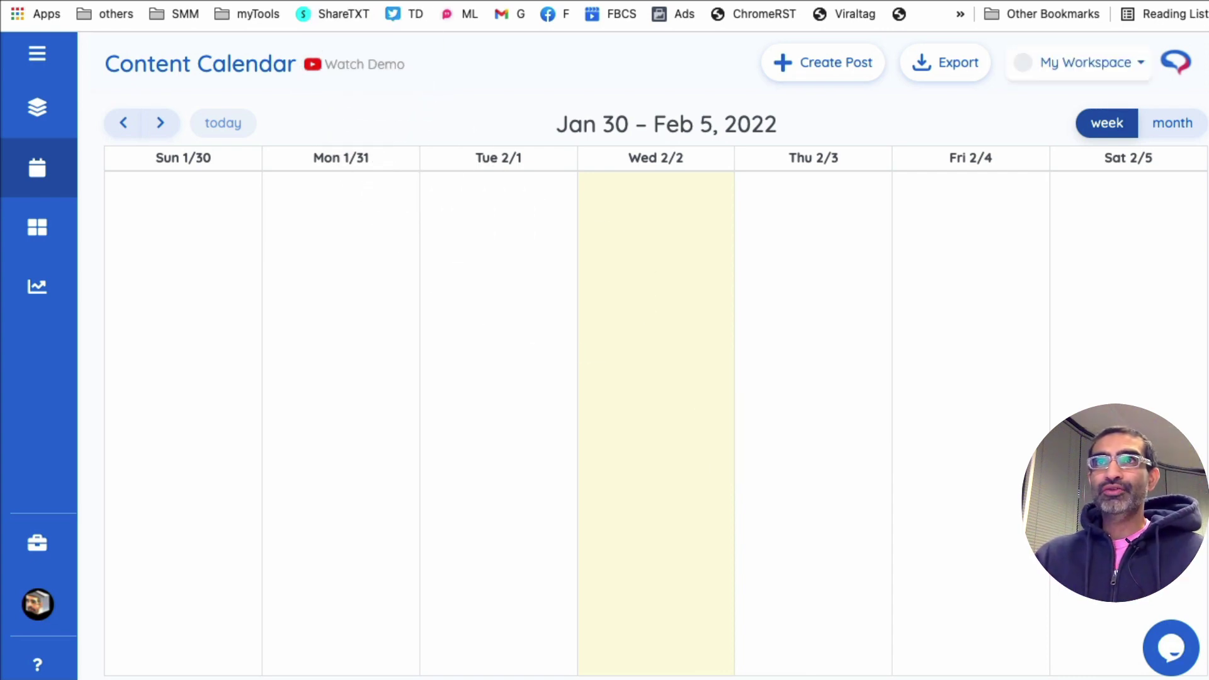
key("super+t")
Go to predis.ai and view the Starter $24, Growth $33 and Agency $57 pricing plans
type("pred")
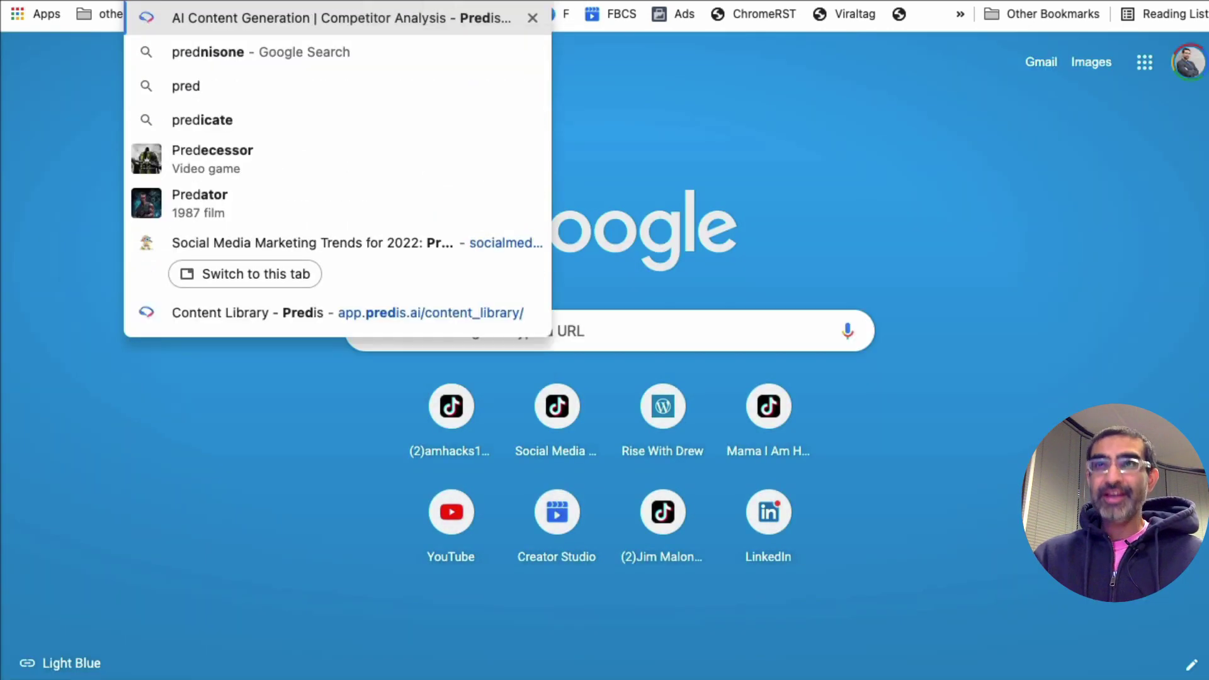
type("is.ai")
key("Return")
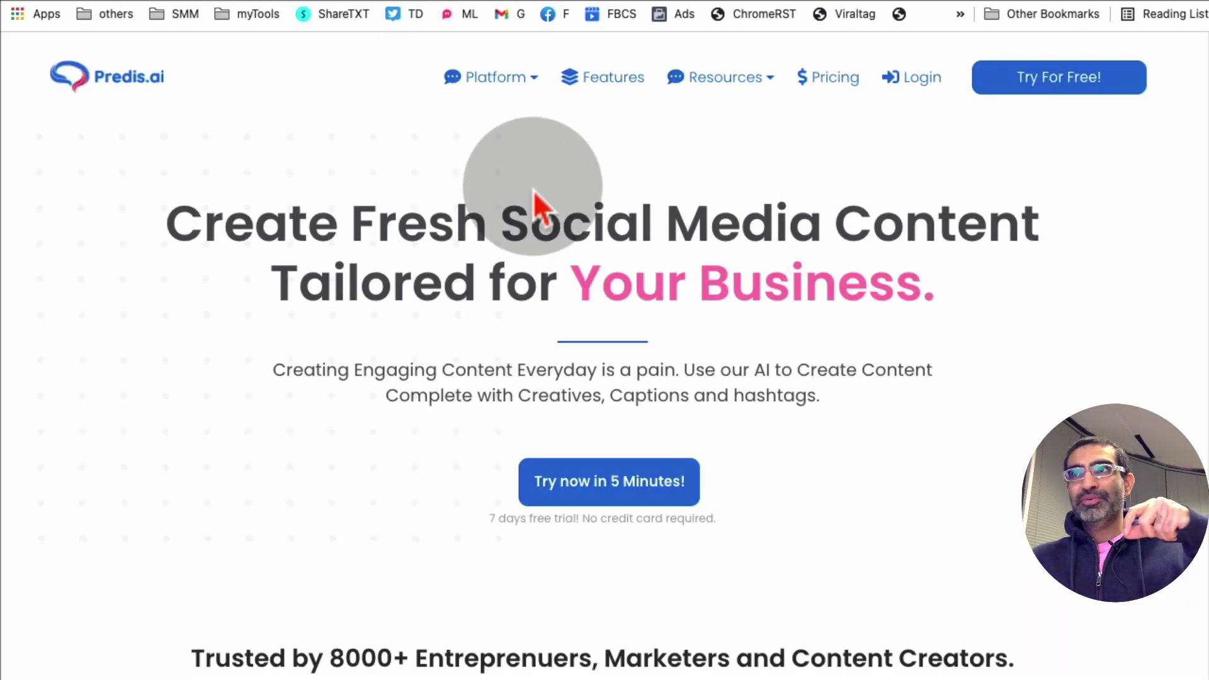
left_click(828, 75)
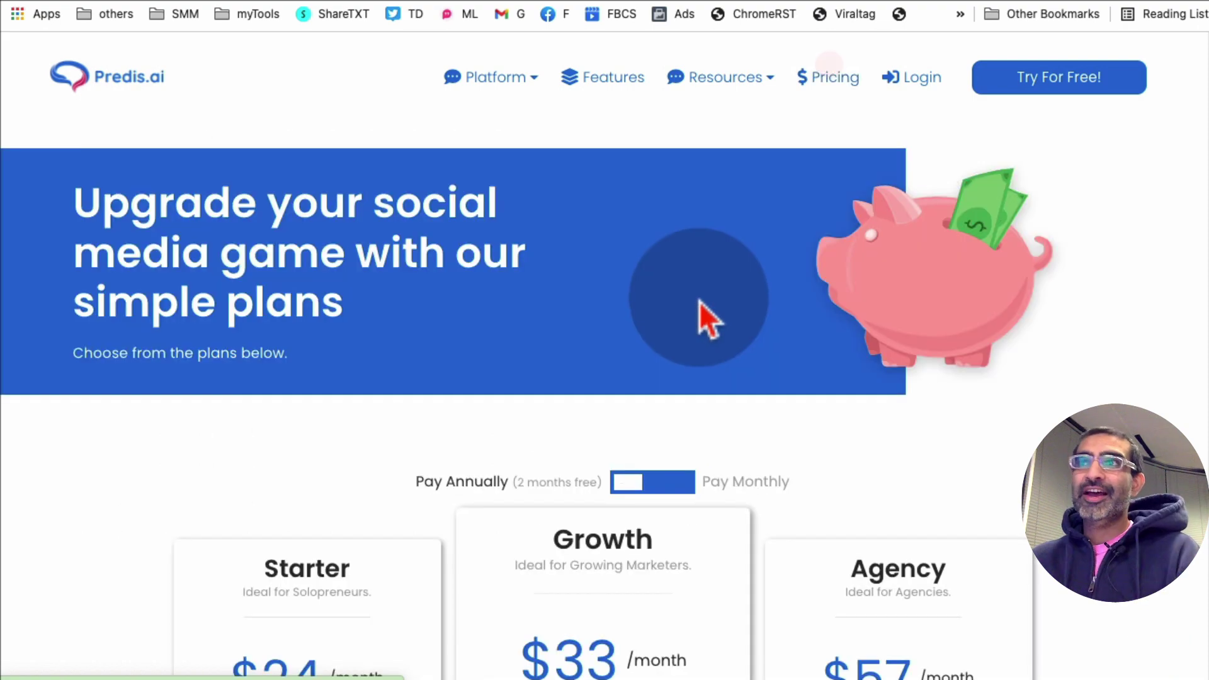
scroll(702, 309, "down", 6)
scroll(728, 418, "up", 5)
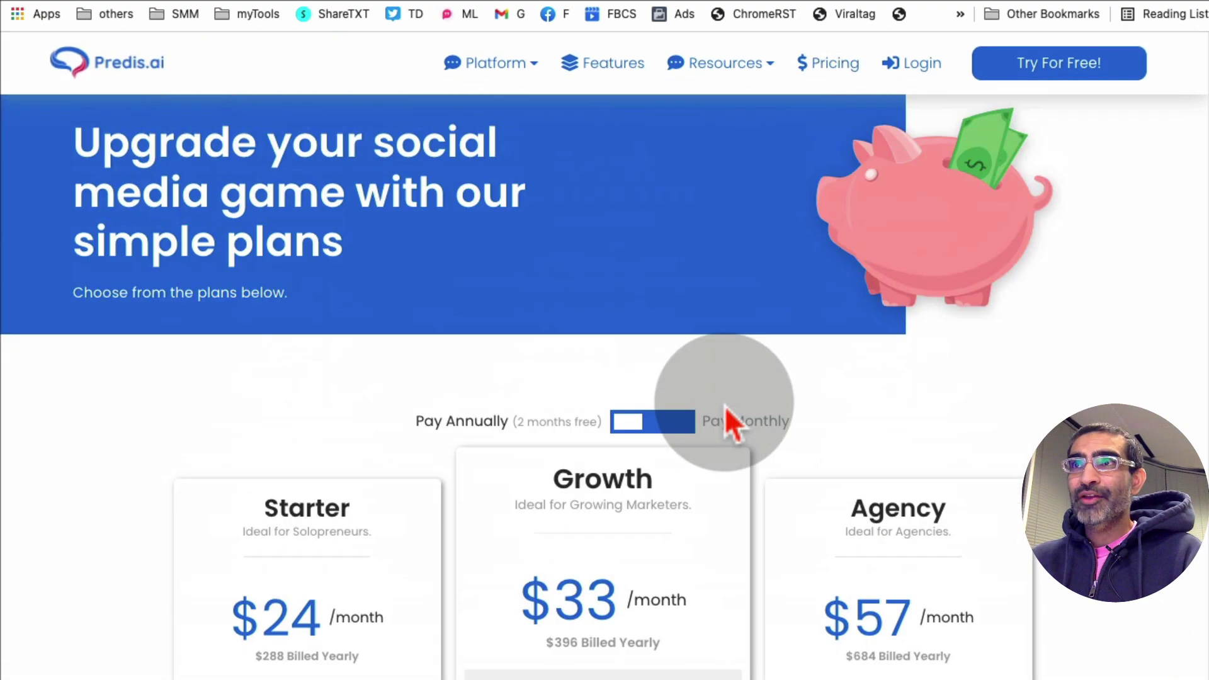
scroll(718, 407, "down", 15)
scroll(718, 409, "down", 2)
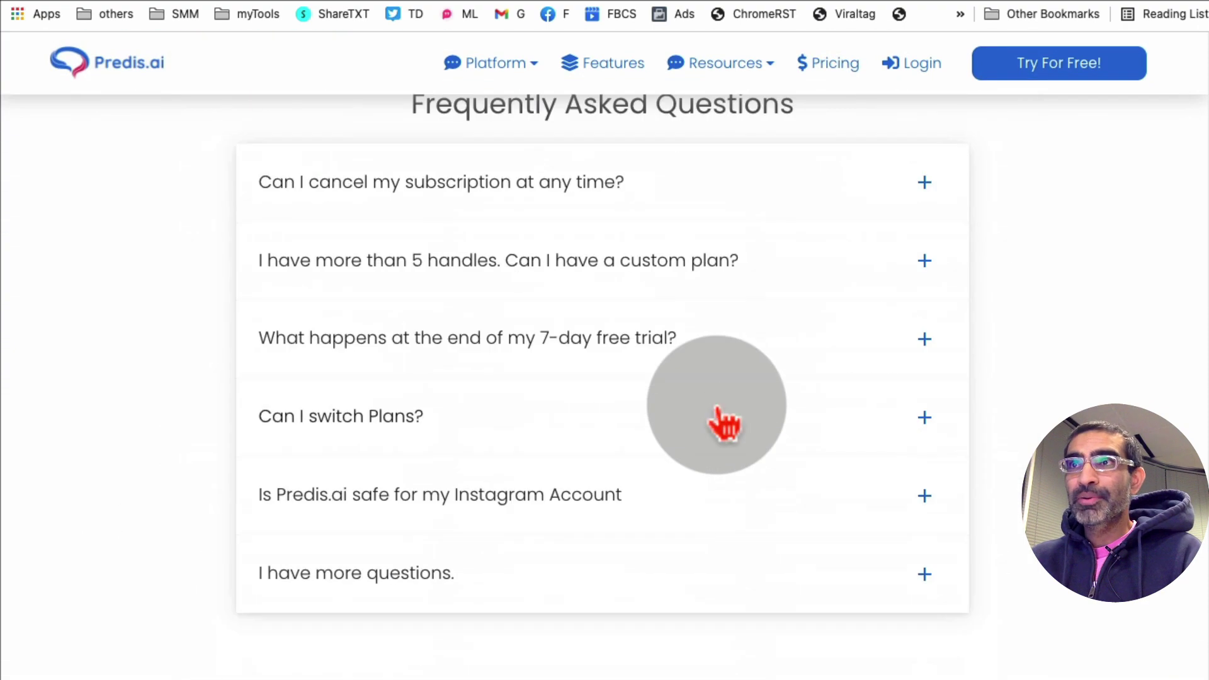
scroll(724, 423, "up", 15)
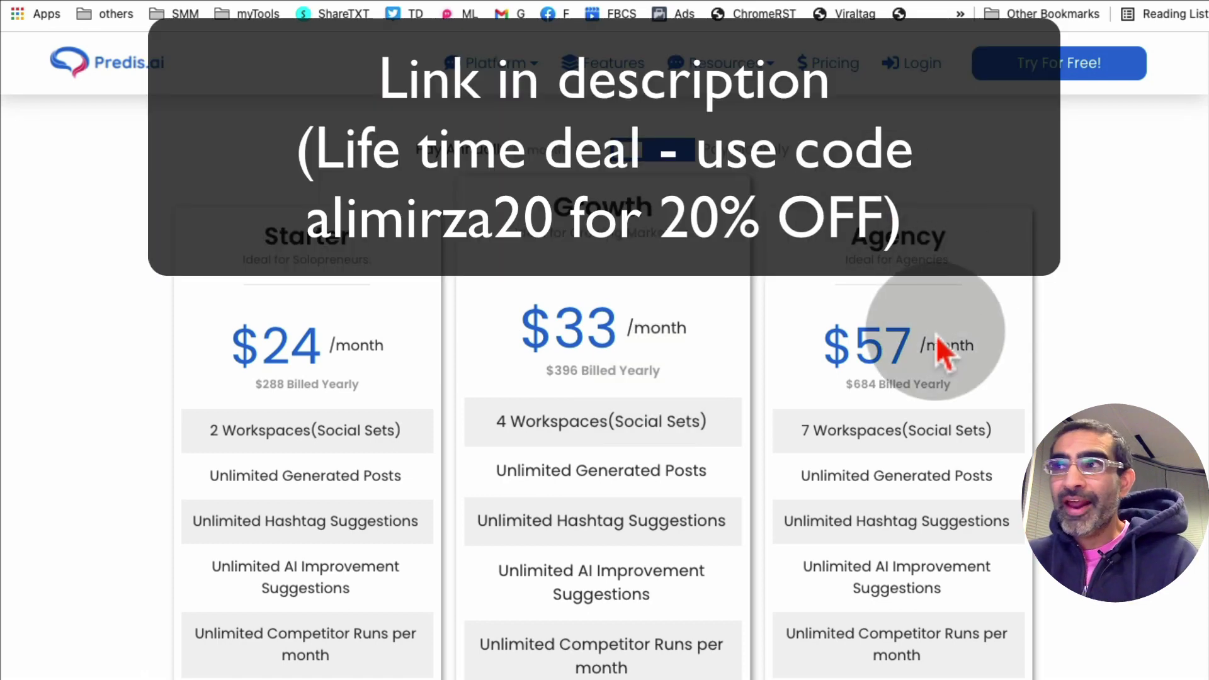
left_click_drag(948, 346, 218, 333)
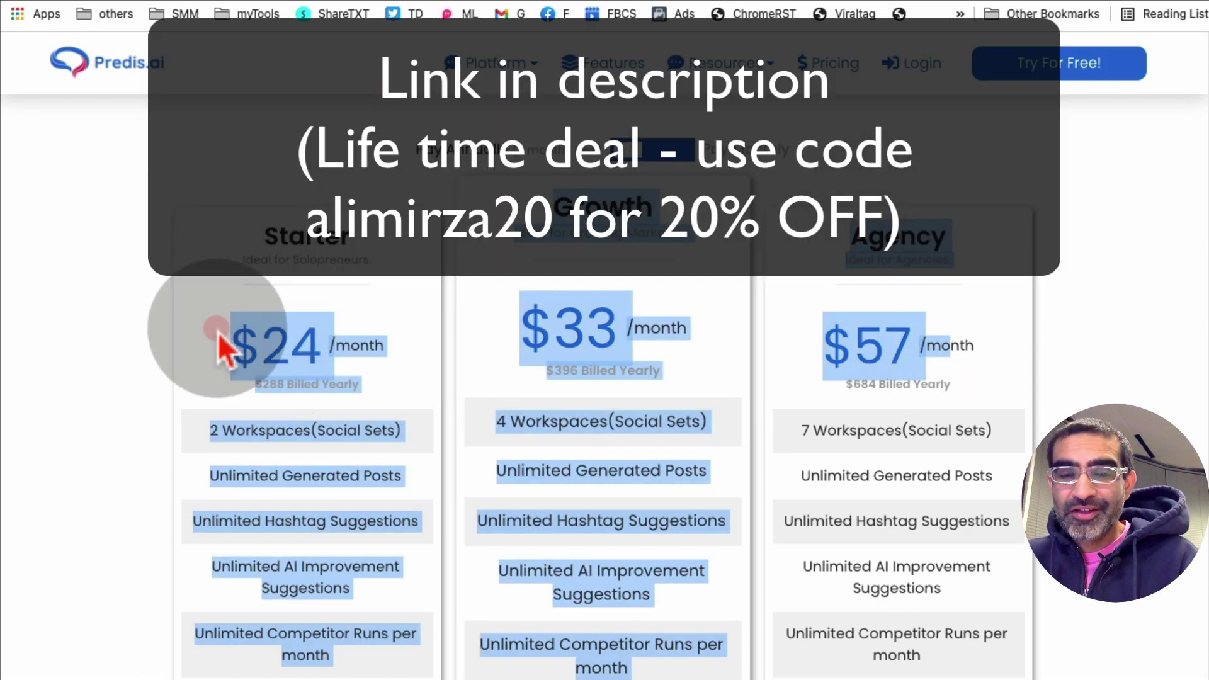